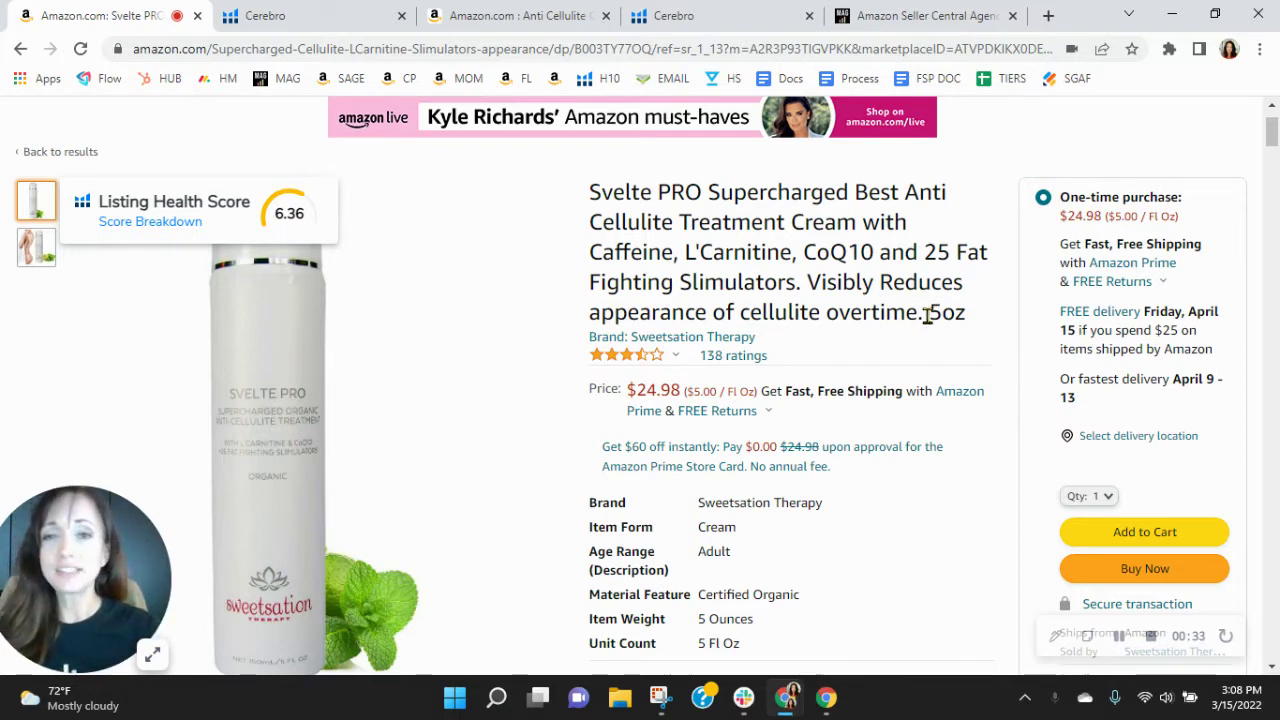
{"action": "left_click", "coordinate": [323, 14]}
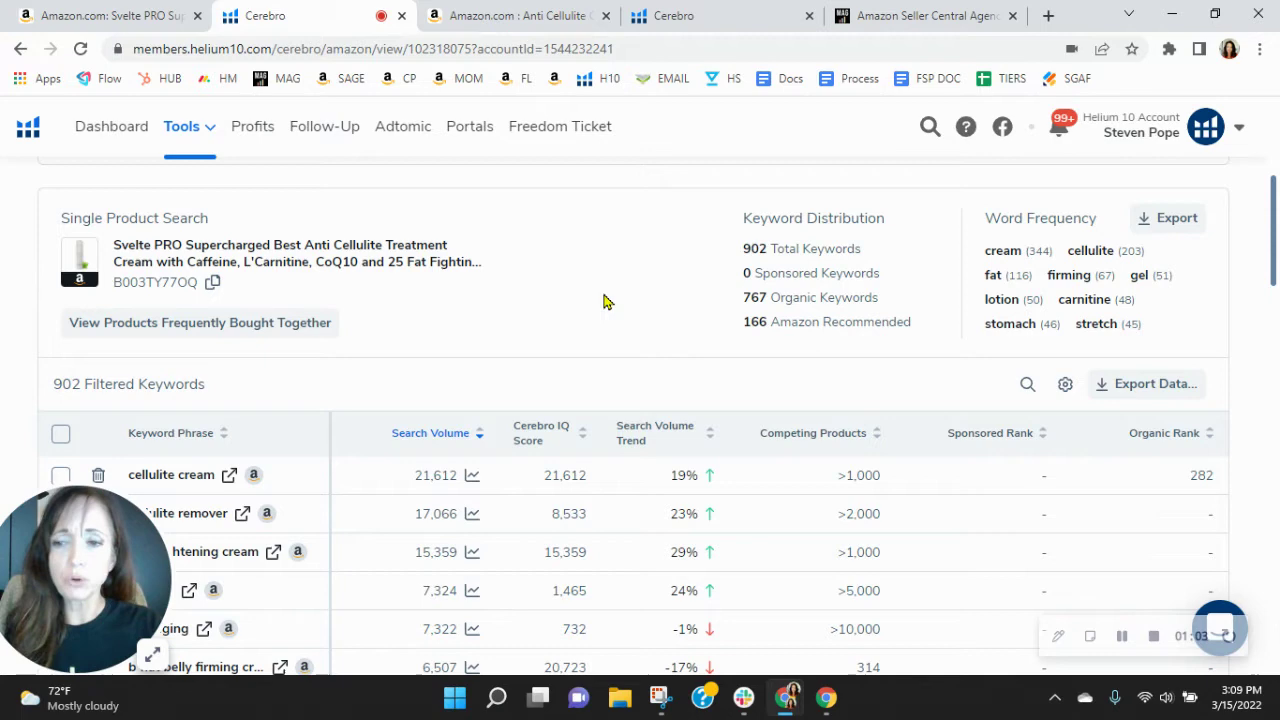
{"action": "left_click_drag", "start_coordinate": [90, 560], "coordinate": [1142, 170]}
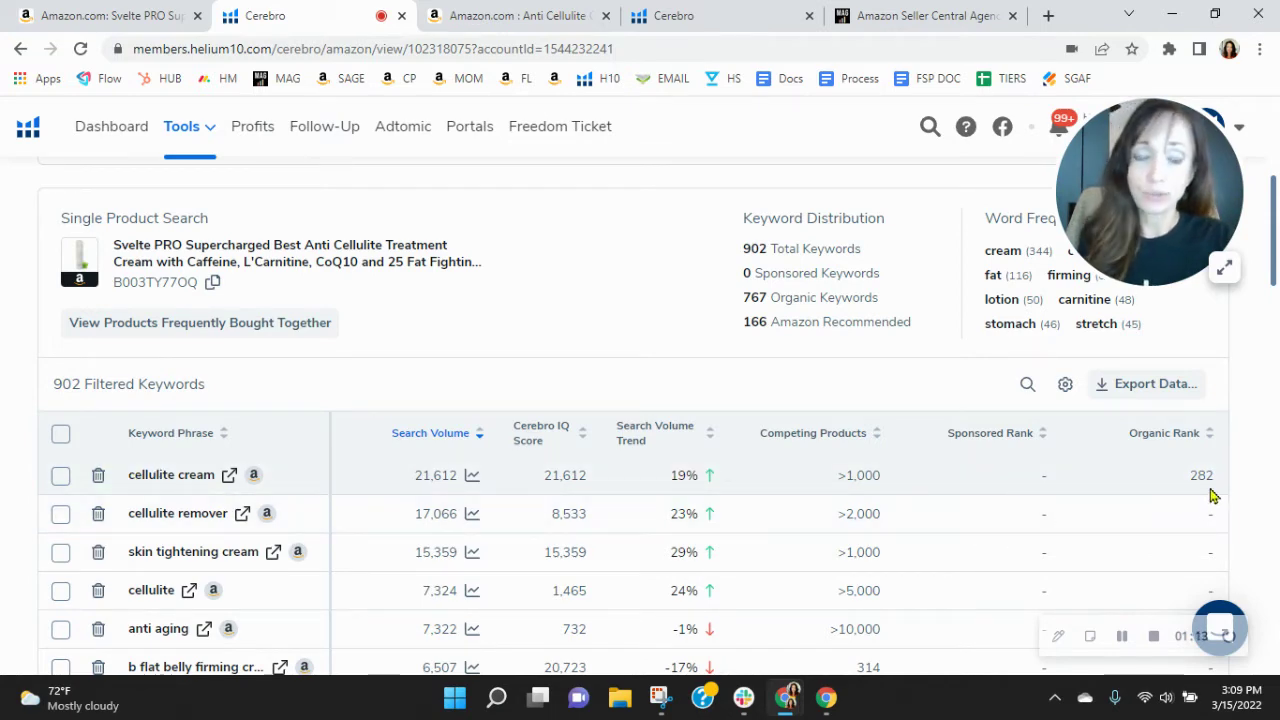
{"action": "mouse_move", "coordinate": [1205, 480]}
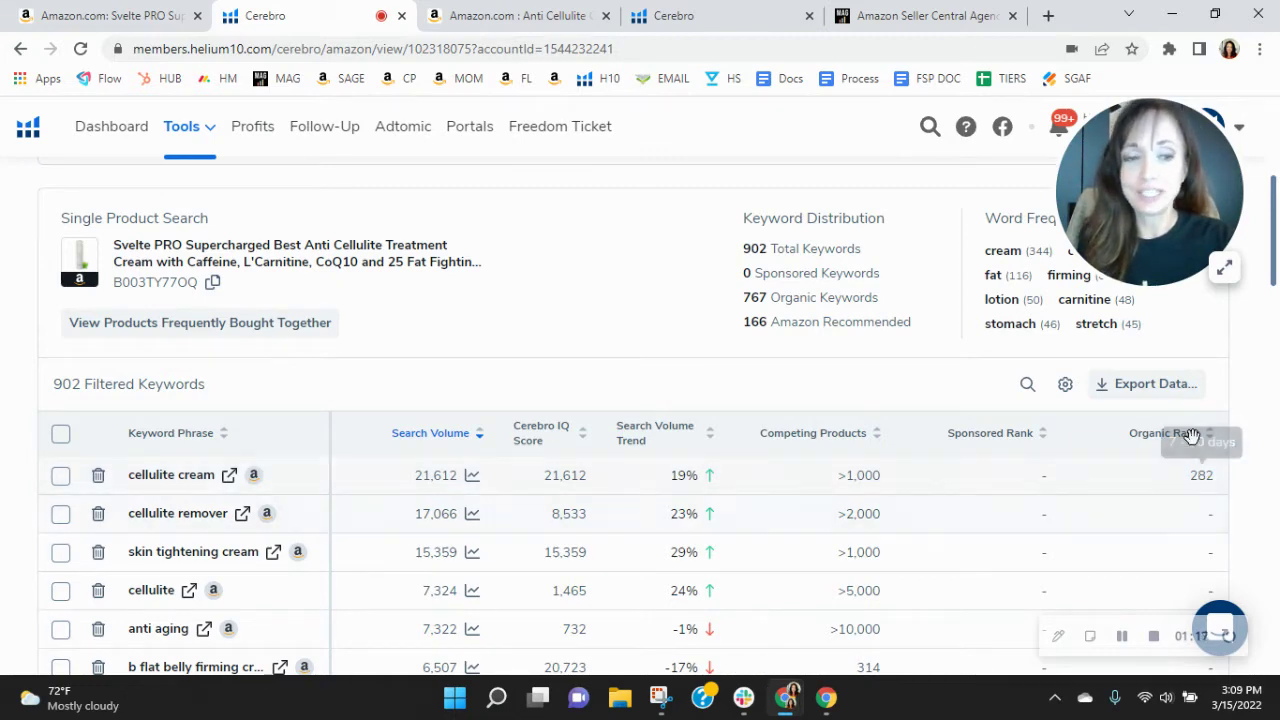
{"action": "scroll", "coordinate": [1212, 500], "scroll_direction": "down", "scroll_amount": 3}
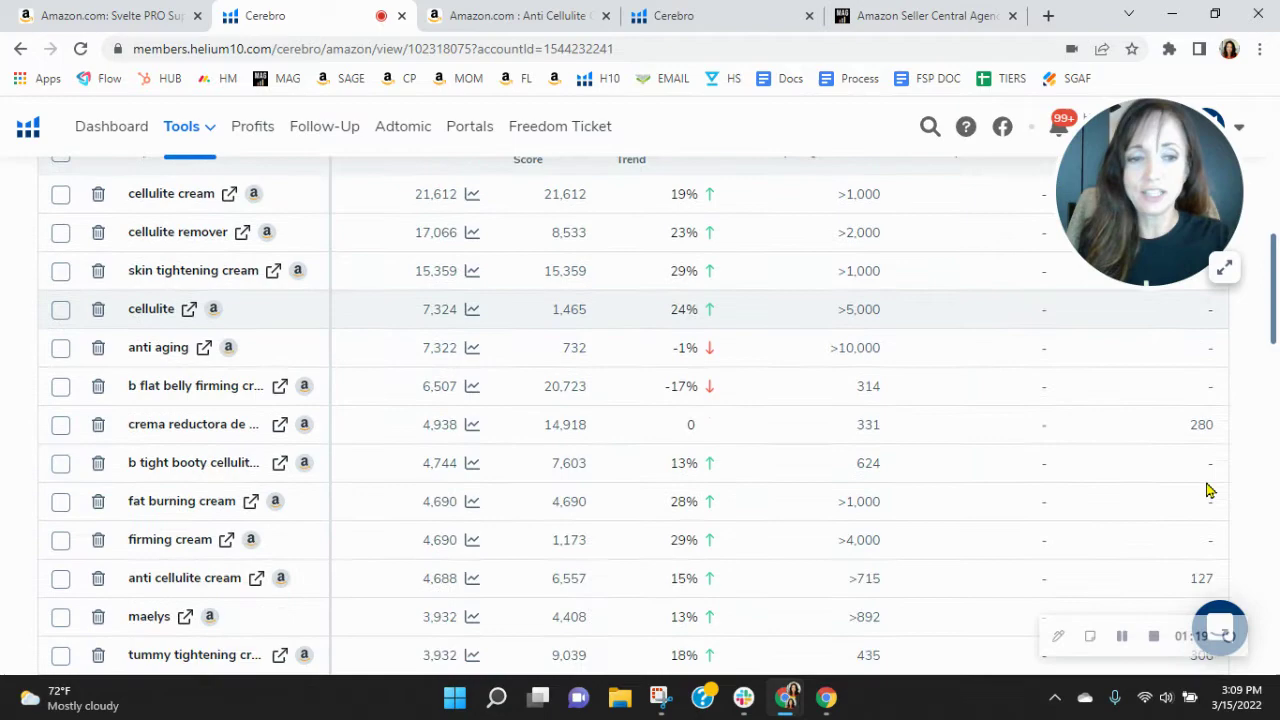
{"action": "mouse_move", "coordinate": [1205, 448]}
{"action": "scroll", "coordinate": [1205, 455], "scroll_direction": "down", "scroll_amount": 1}
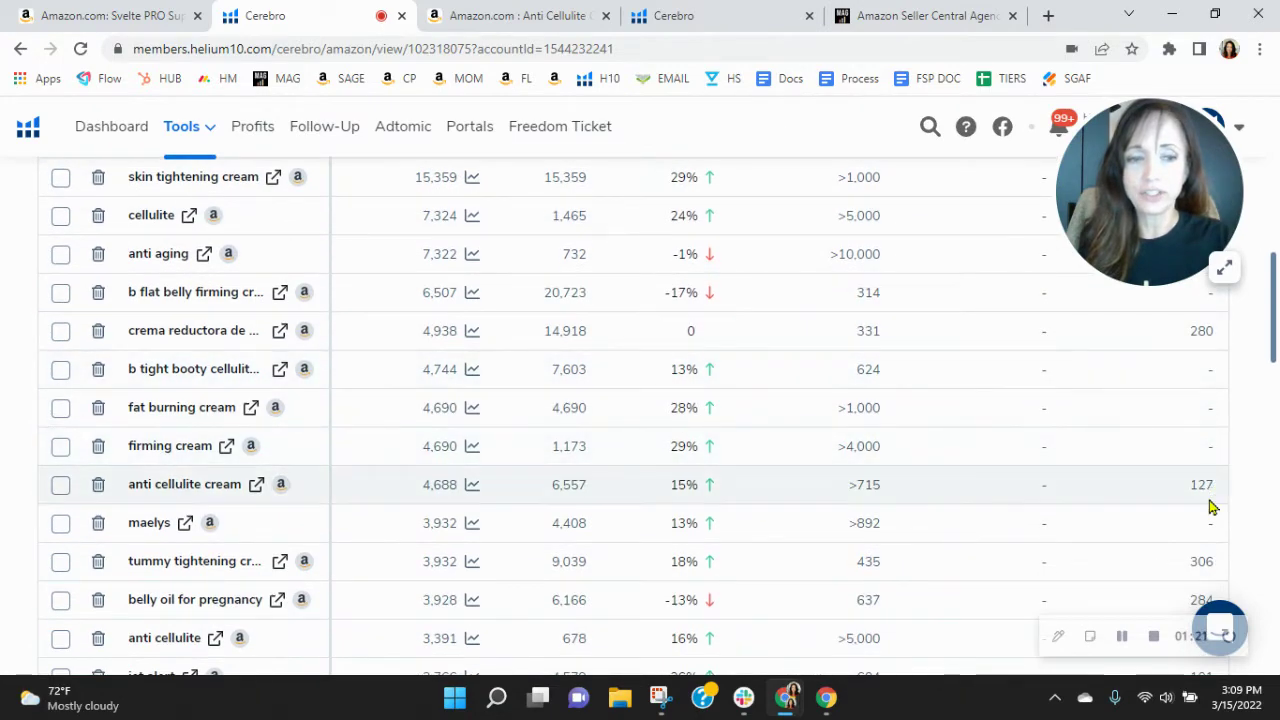
{"action": "scroll", "coordinate": [1207, 495], "scroll_direction": "down", "scroll_amount": 2}
{"action": "scroll", "coordinate": [1203, 440], "scroll_direction": "down", "scroll_amount": 5}
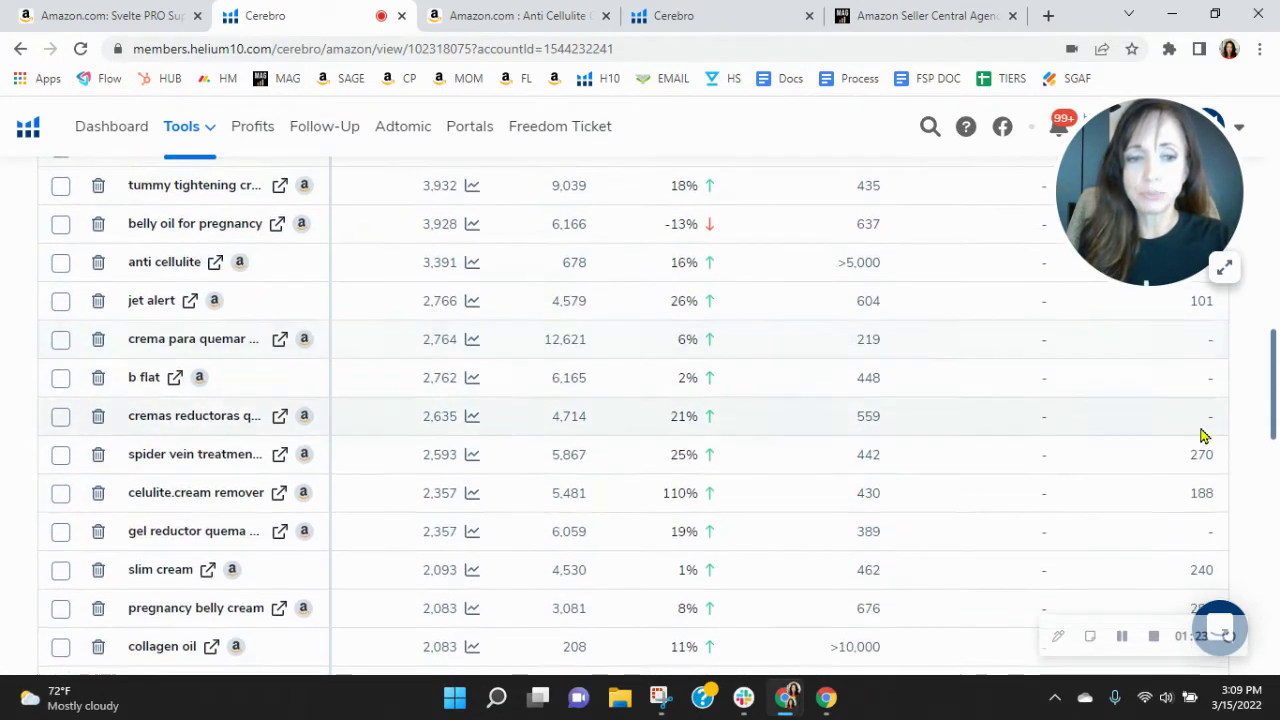
{"action": "scroll", "coordinate": [1203, 437], "scroll_direction": "down", "scroll_amount": 8}
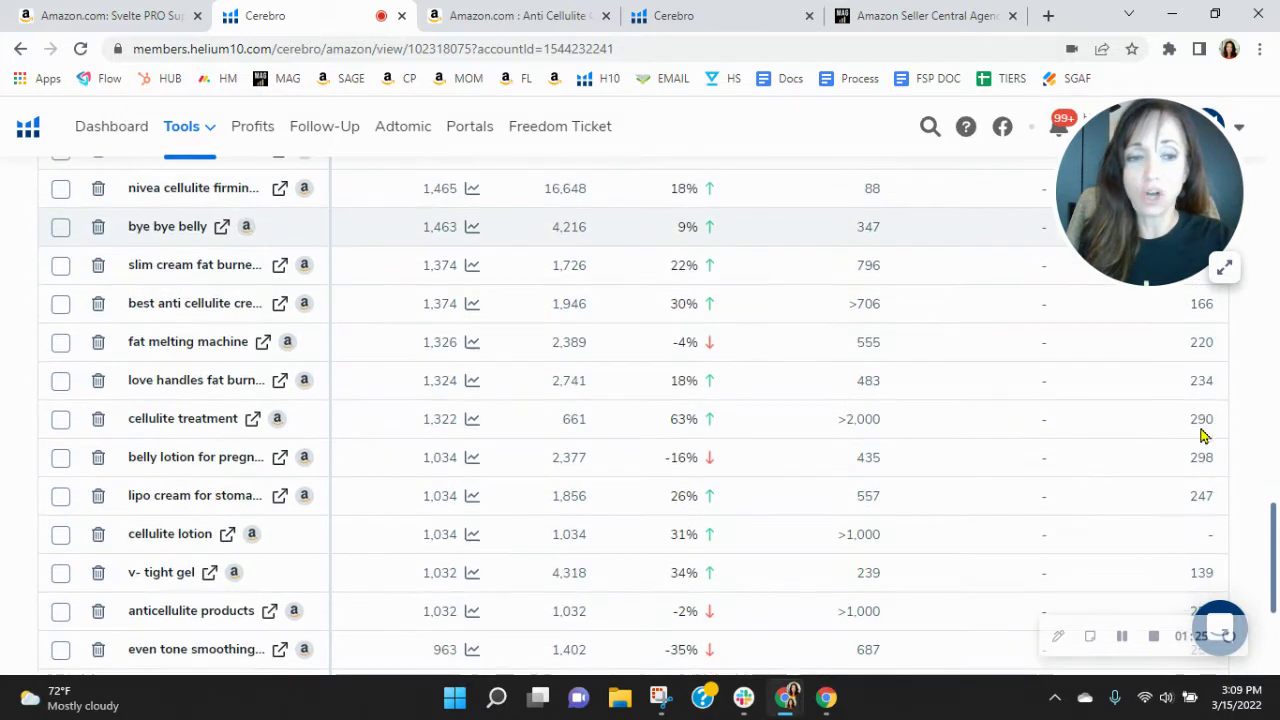
{"action": "scroll", "coordinate": [1205, 436], "scroll_direction": "down", "scroll_amount": 2}
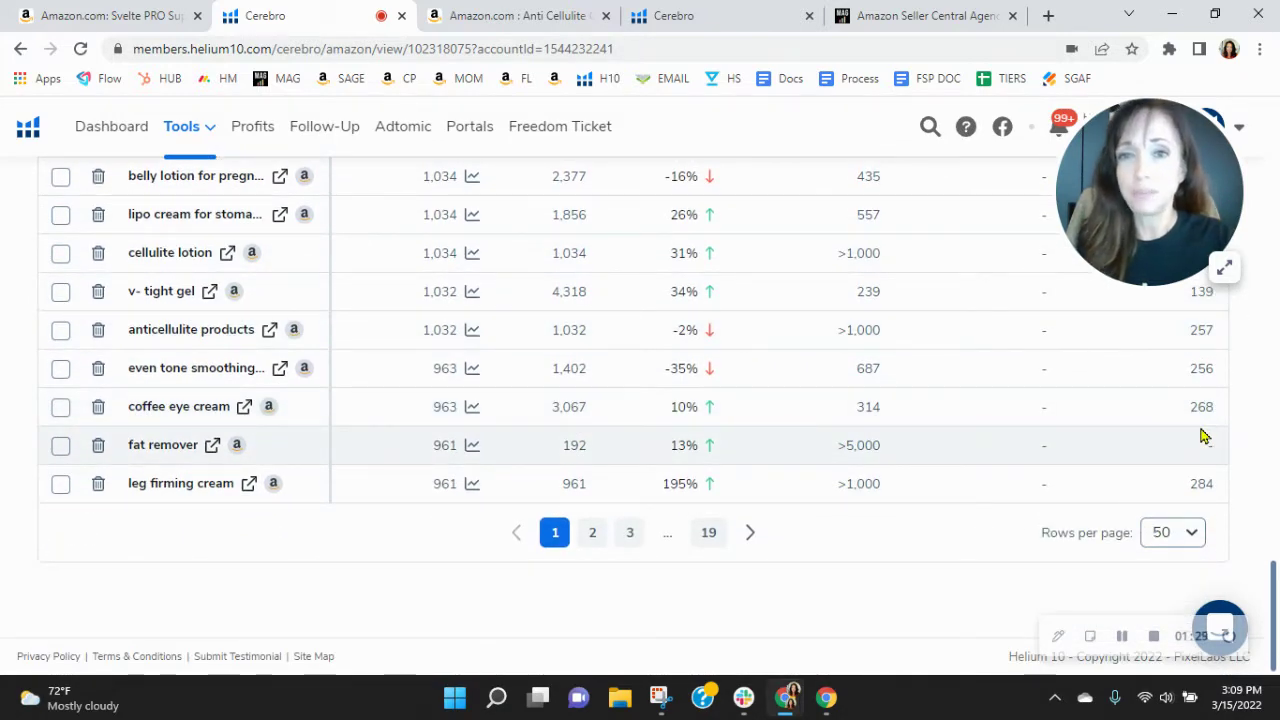
{"action": "scroll", "coordinate": [1203, 436], "scroll_direction": "up", "scroll_amount": 6}
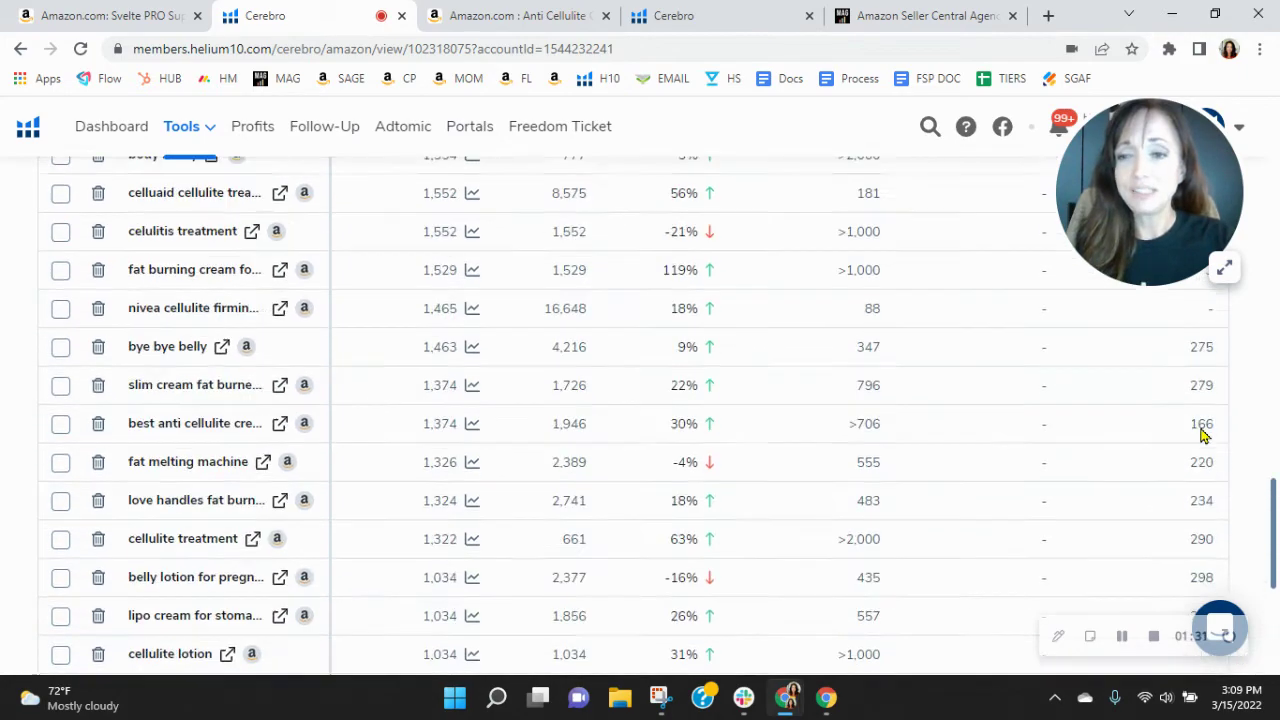
{"action": "scroll", "coordinate": [1201, 428], "scroll_direction": "up", "scroll_amount": 15}
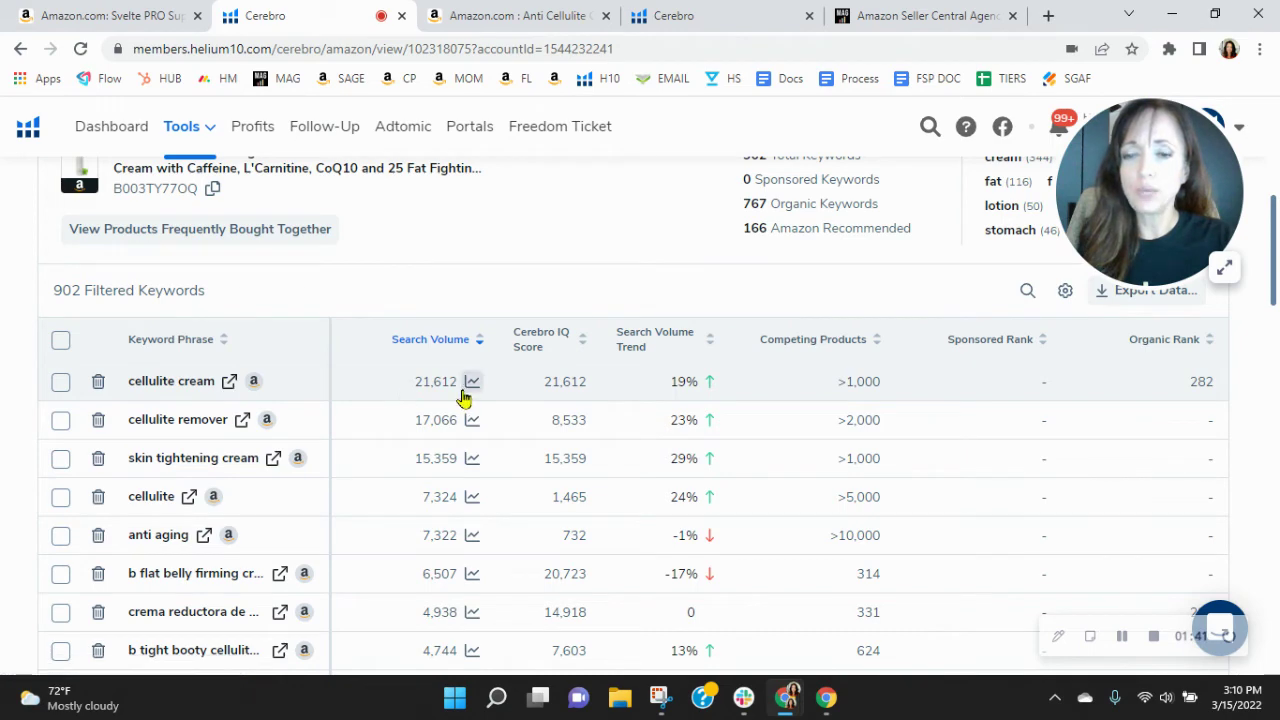
Open Amazon's cellulite cream search results and run Helium 10 Xray (21,612 search volume, $62 average price).
{"action": "left_click", "coordinate": [229, 384]}
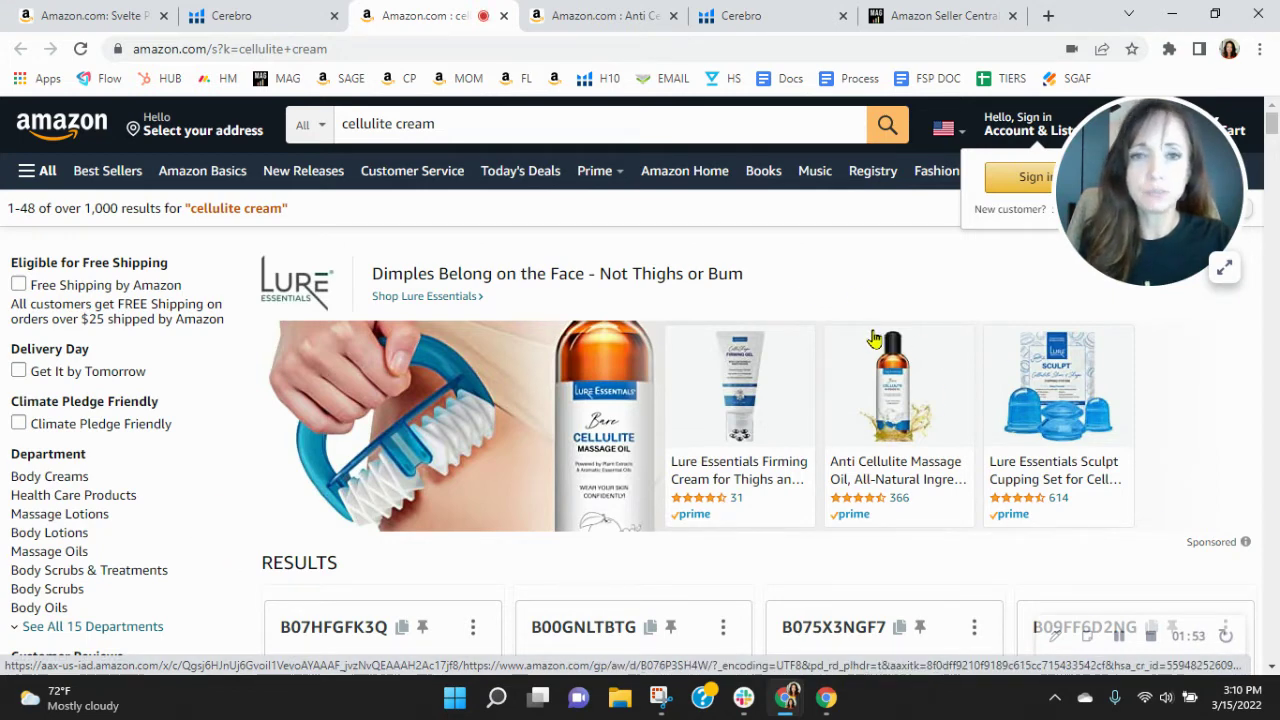
{"action": "left_click", "coordinate": [1169, 48]}
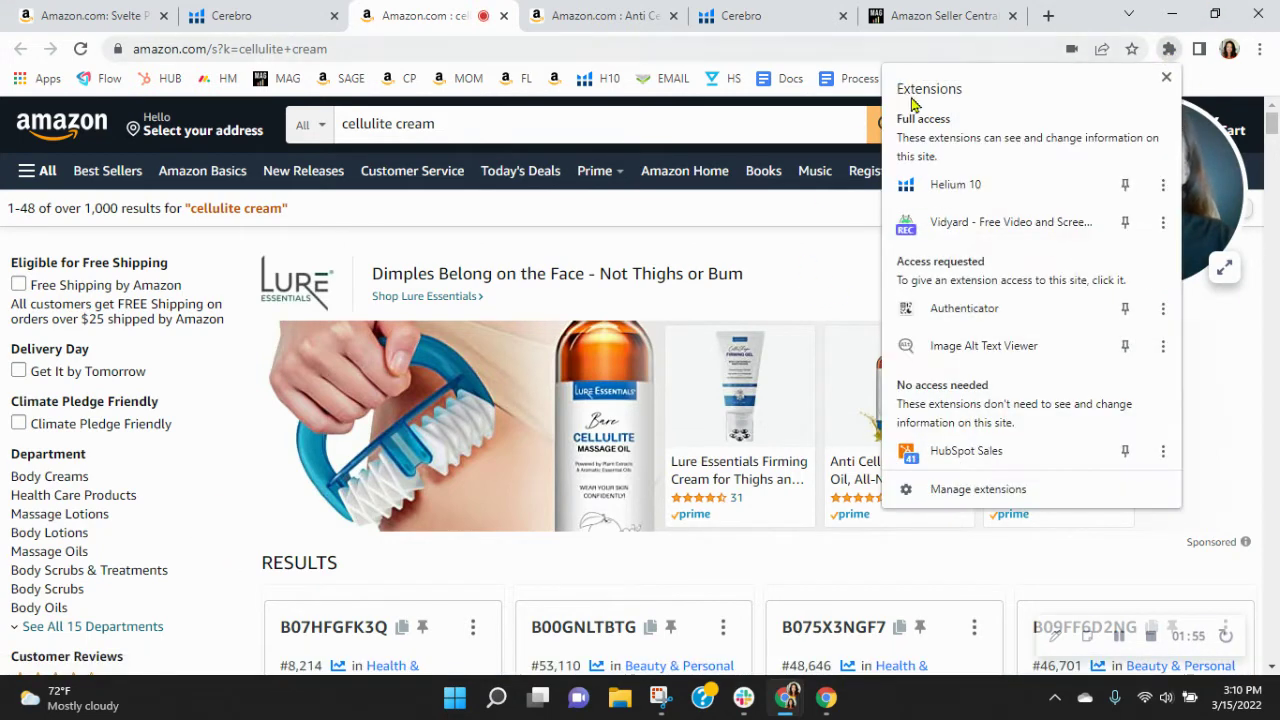
{"action": "left_click", "coordinate": [958, 195]}
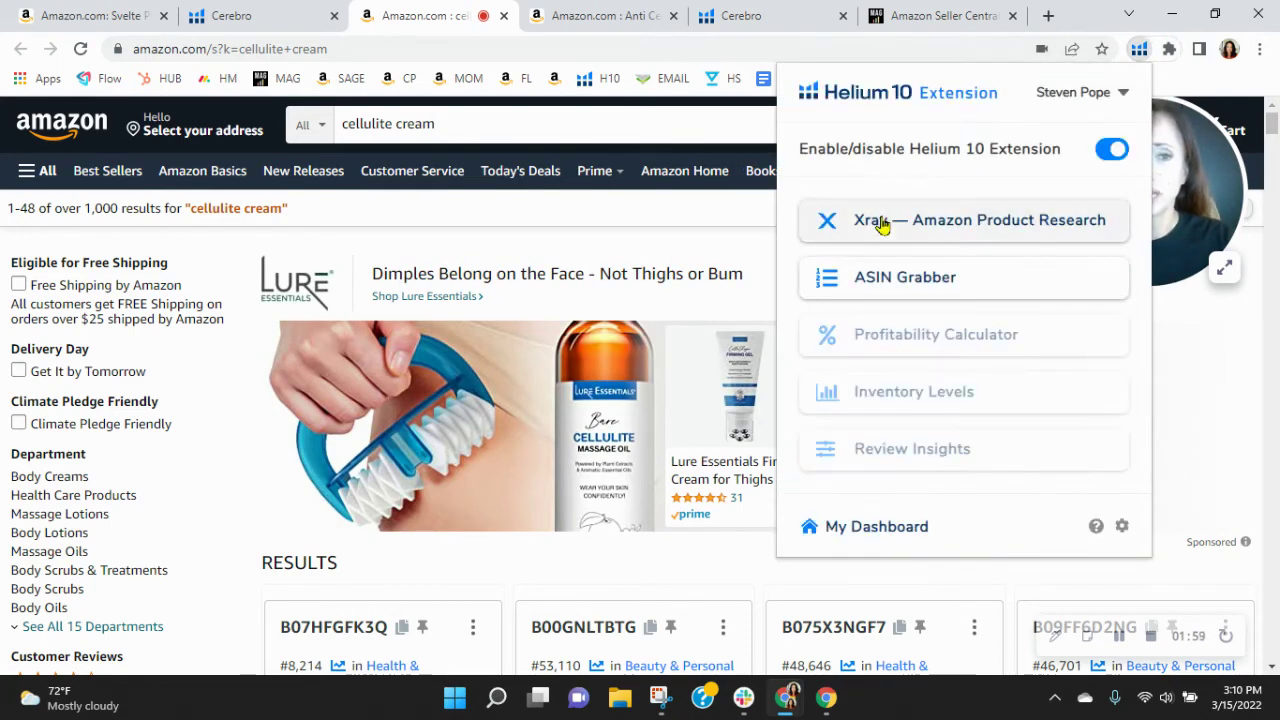
{"action": "left_click", "coordinate": [883, 221]}
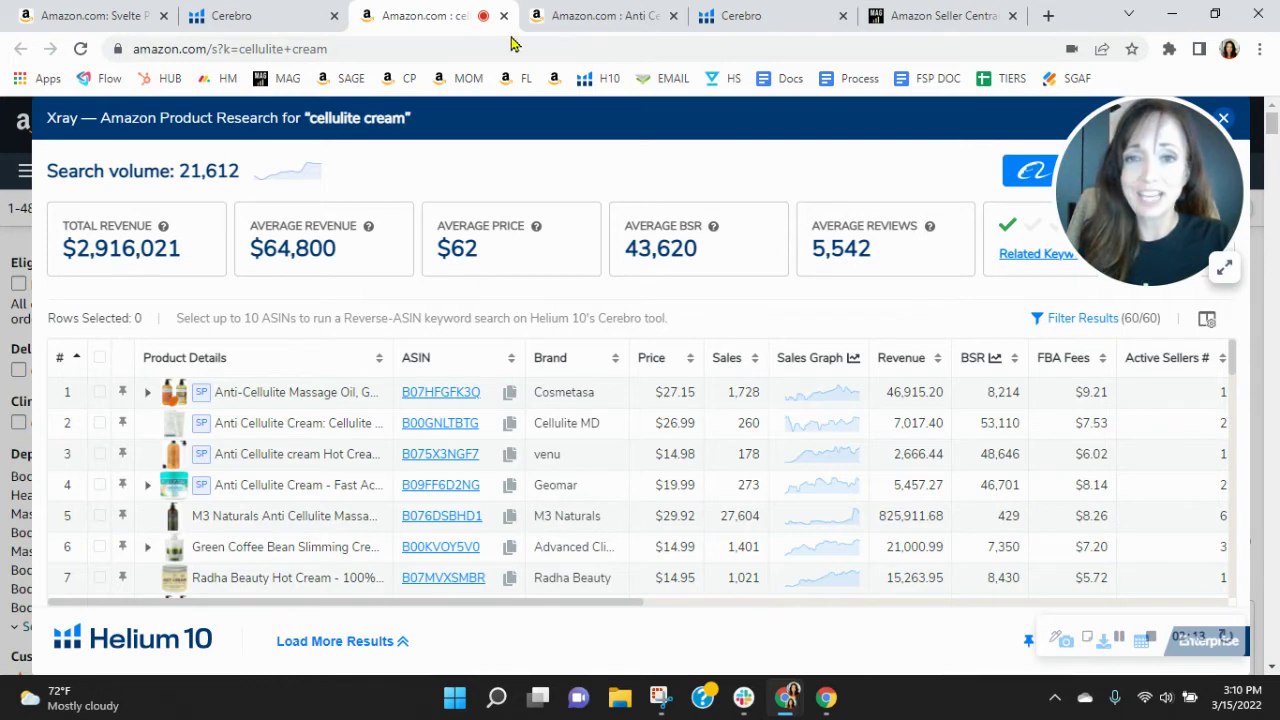
Open the Green Coffee Bean Slimming Cream listing from the anti cellulite cream results and view its Cerebro keywords.
{"action": "left_click", "coordinate": [618, 18]}
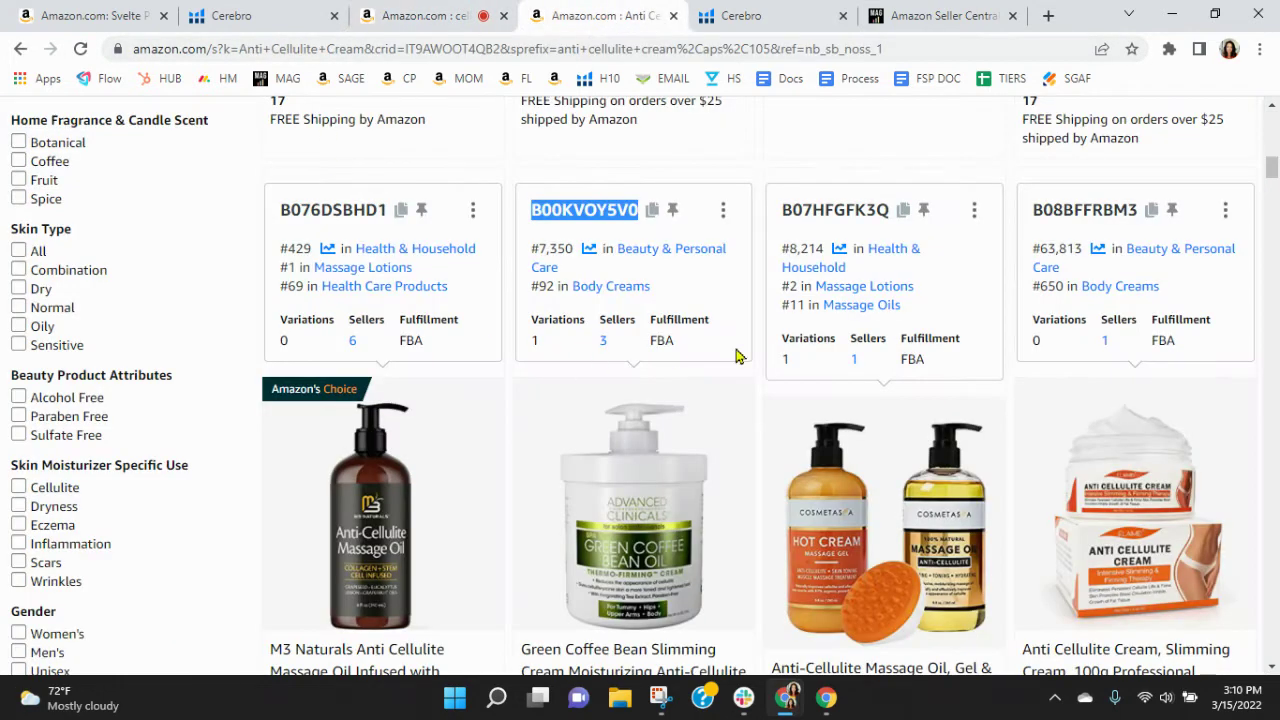
{"action": "left_click", "coordinate": [636, 566]}
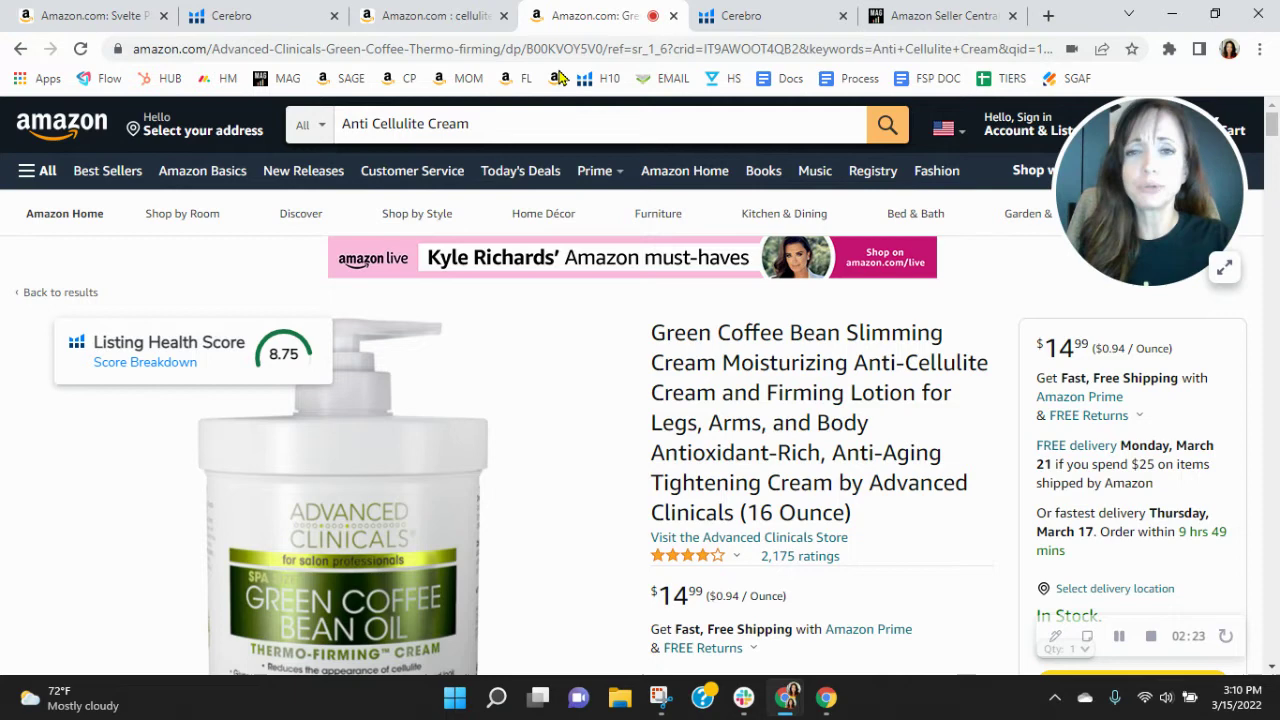
{"action": "left_click", "coordinate": [748, 22]}
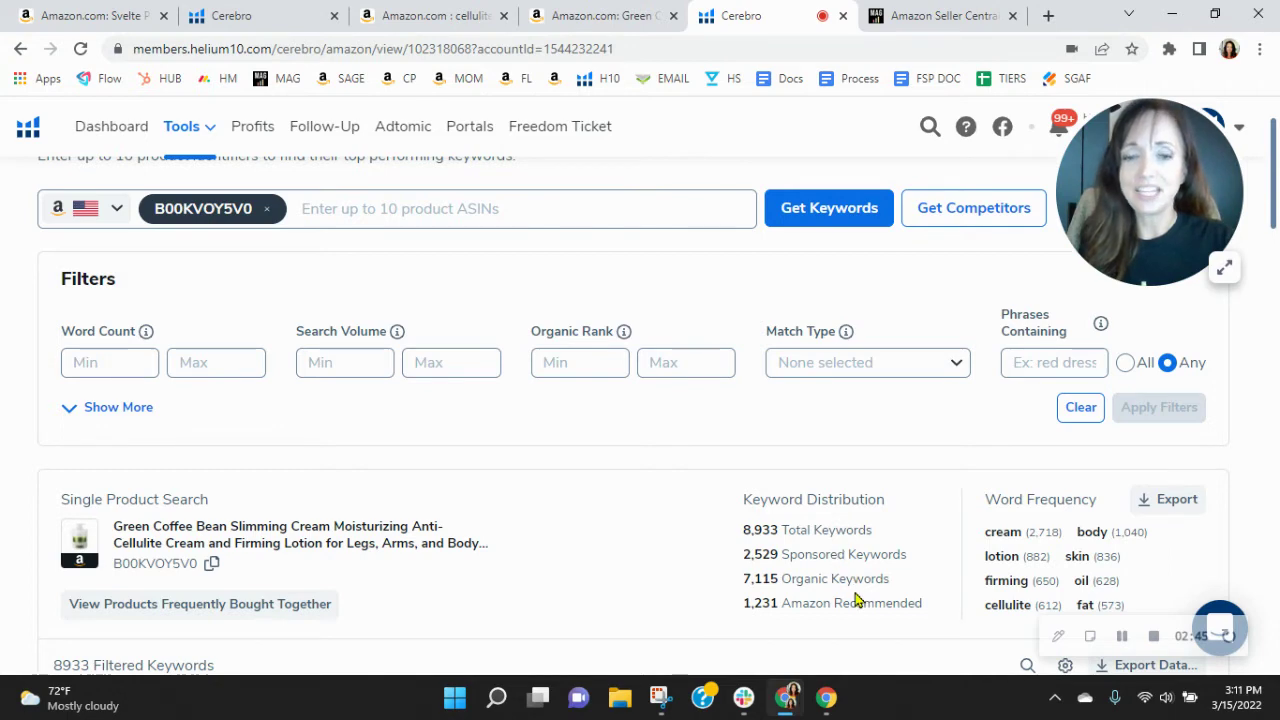
Filter Svelte PRO's Cerebro keywords to organic rank 20–50 and sort them by organic rank, highest first.
{"action": "left_click", "coordinate": [282, 15]}
{"action": "scroll", "coordinate": [940, 340], "scroll_direction": "up", "scroll_amount": 3}
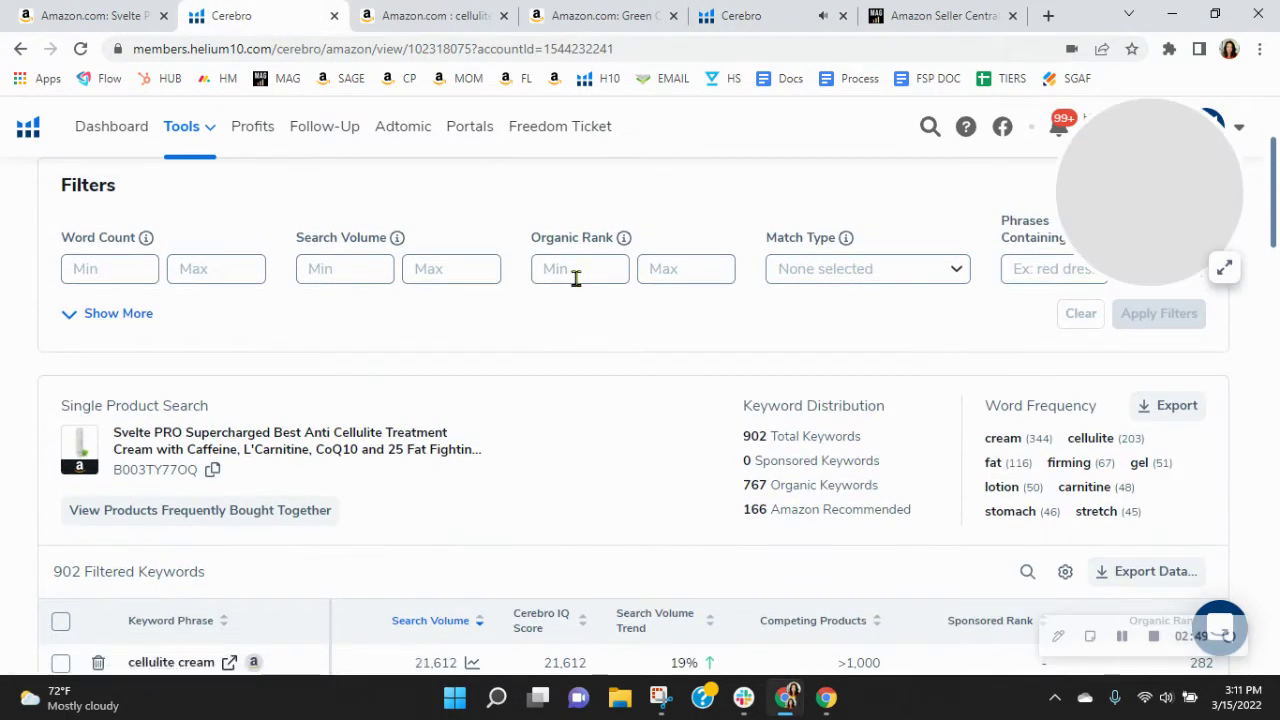
{"action": "left_click", "coordinate": [594, 277]}
{"action": "type", "text": "20"}
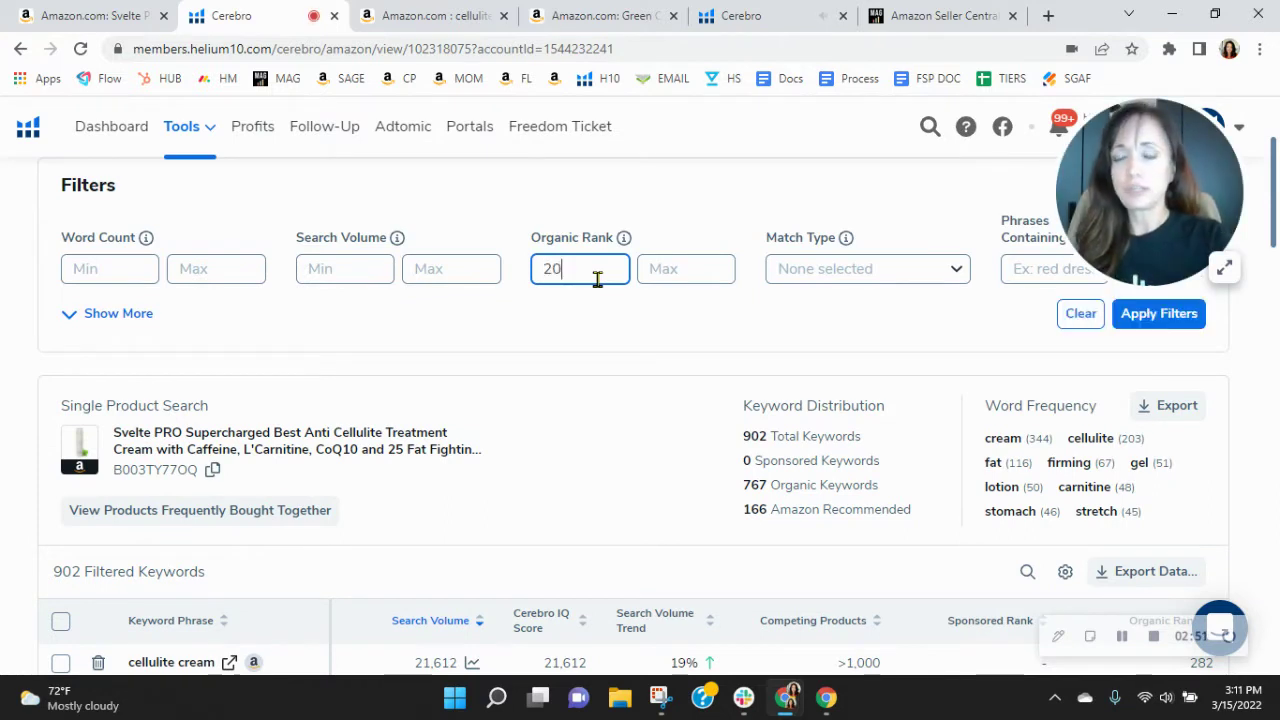
{"action": "key", "text": "Tab"}
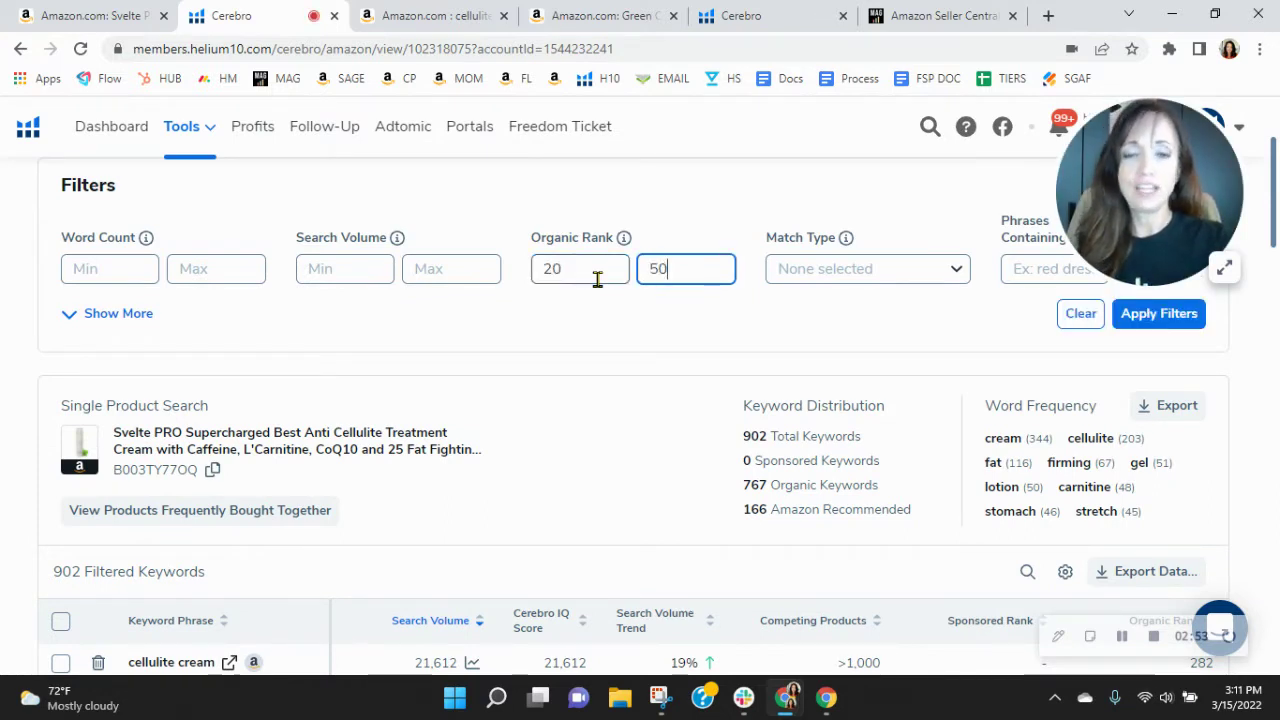
{"action": "left_click", "coordinate": [1188, 316]}
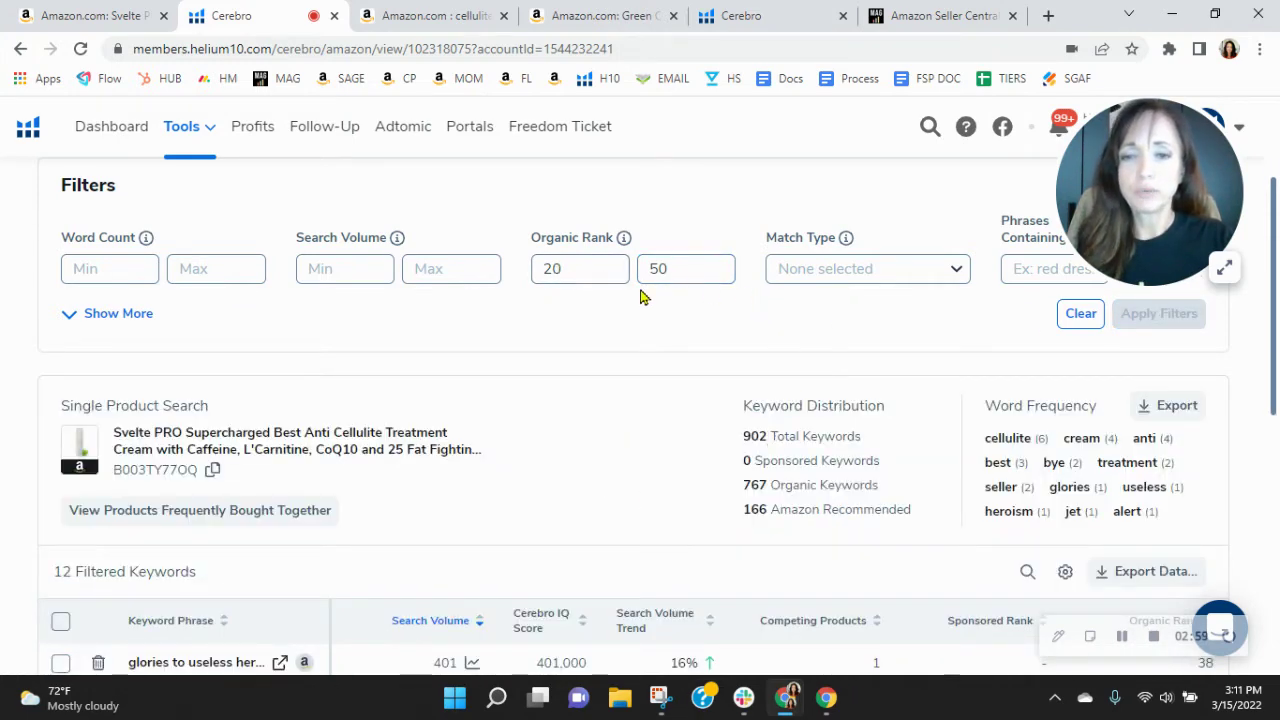
{"action": "scroll", "coordinate": [680, 320], "scroll_direction": "down", "scroll_amount": 2}
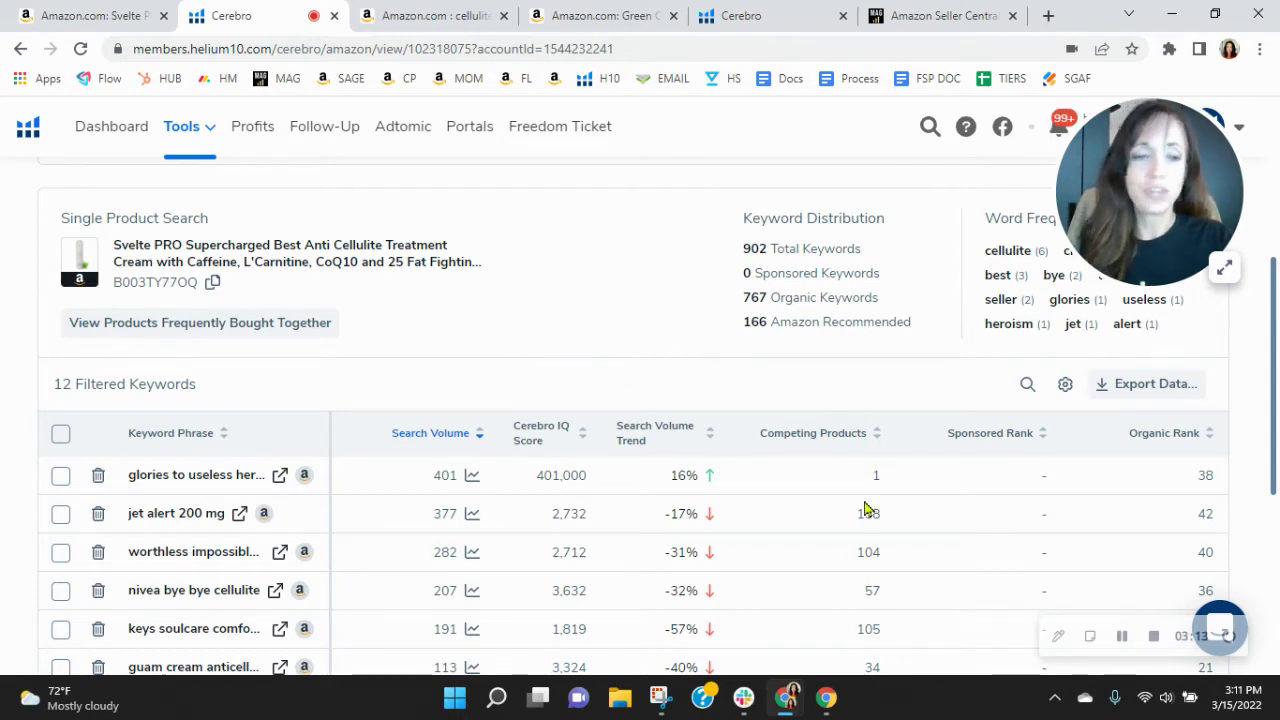
{"action": "left_click", "coordinate": [1172, 436]}
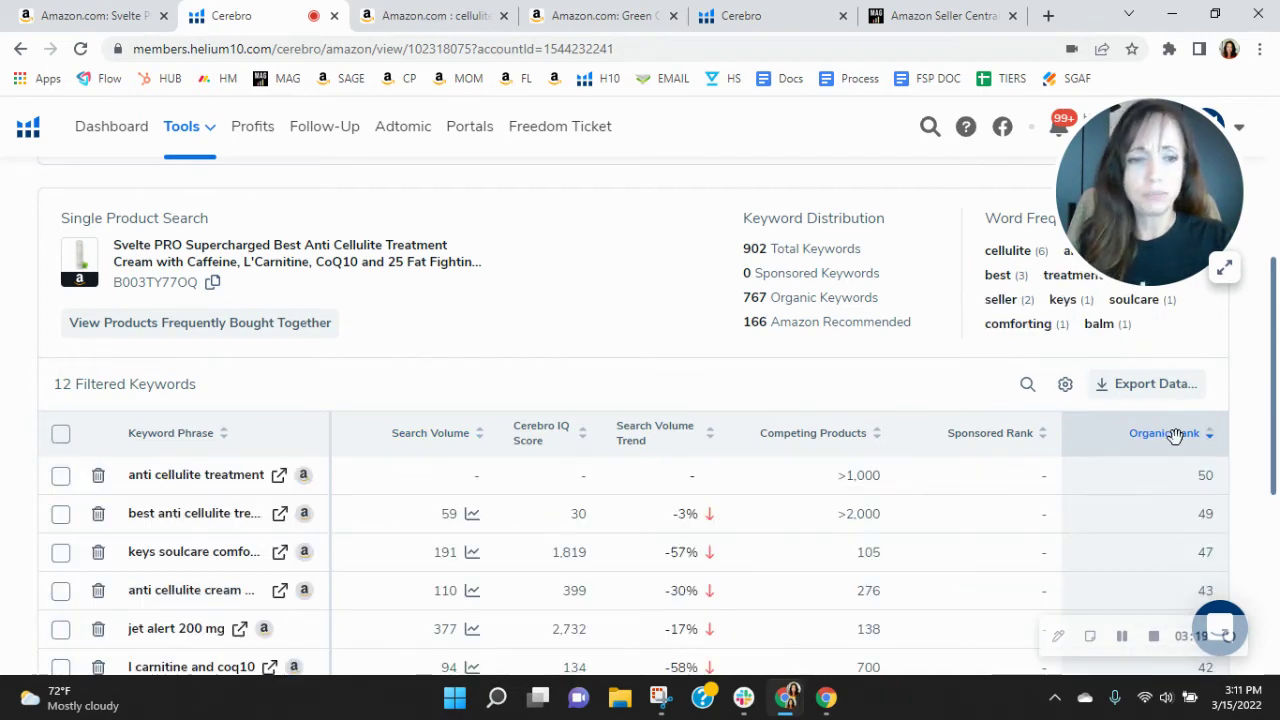
Clear the 20–50 rank filter, sort all keywords best organic rank first, then return to the Svelte PRO listing.
{"action": "scroll", "coordinate": [837, 380], "scroll_direction": "up", "scroll_amount": 5}
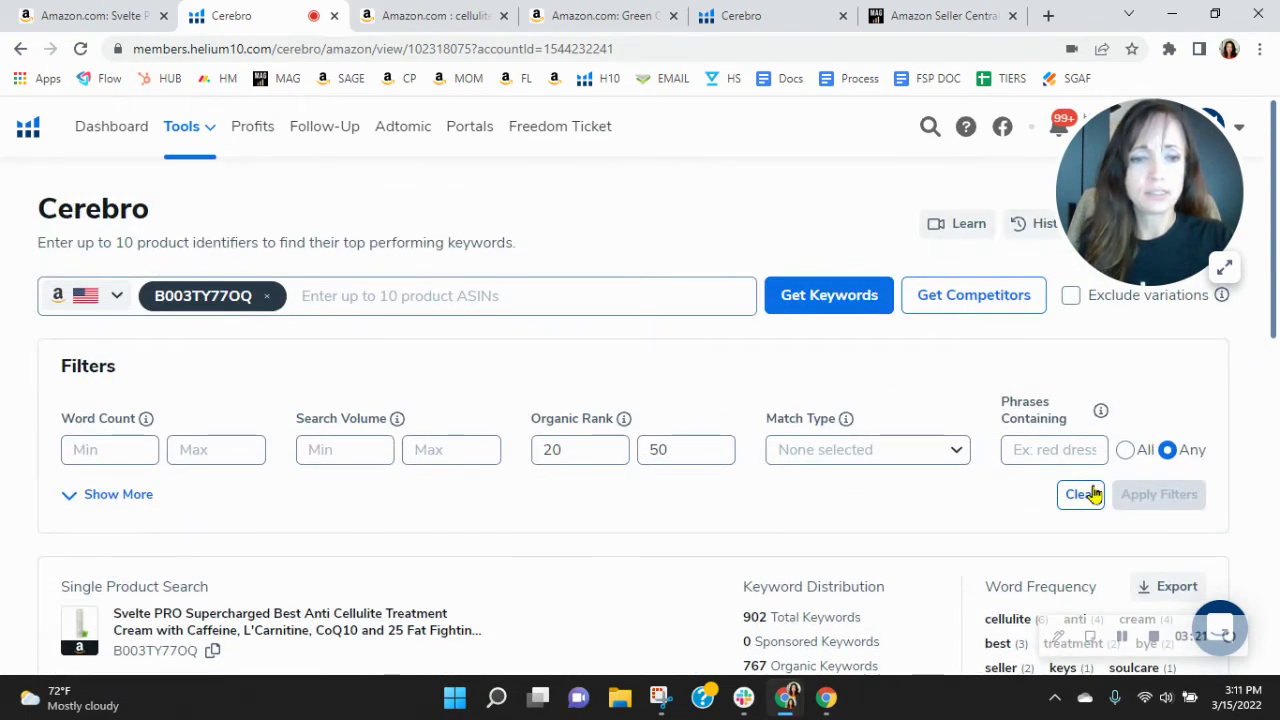
{"action": "left_click", "coordinate": [1083, 494]}
{"action": "scroll", "coordinate": [1190, 497], "scroll_direction": "down", "scroll_amount": 3}
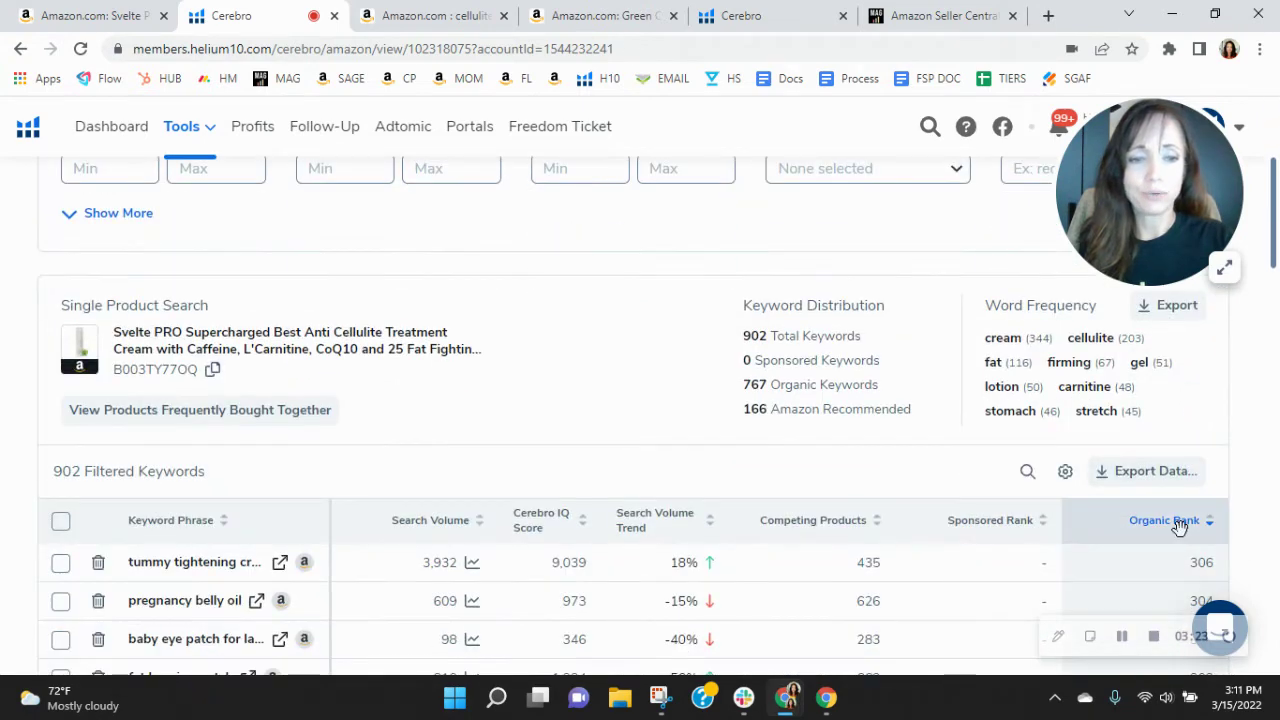
{"action": "left_click", "coordinate": [1180, 528]}
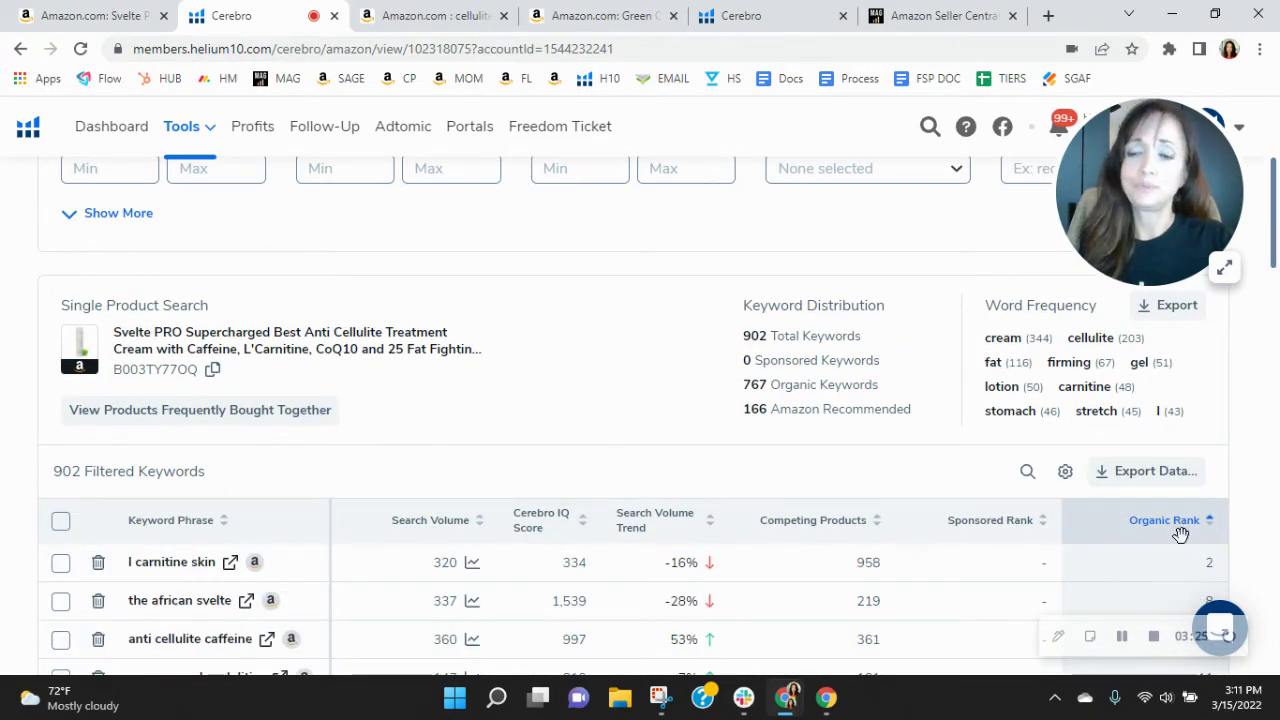
{"action": "scroll", "coordinate": [1180, 532], "scroll_direction": "down", "scroll_amount": 1}
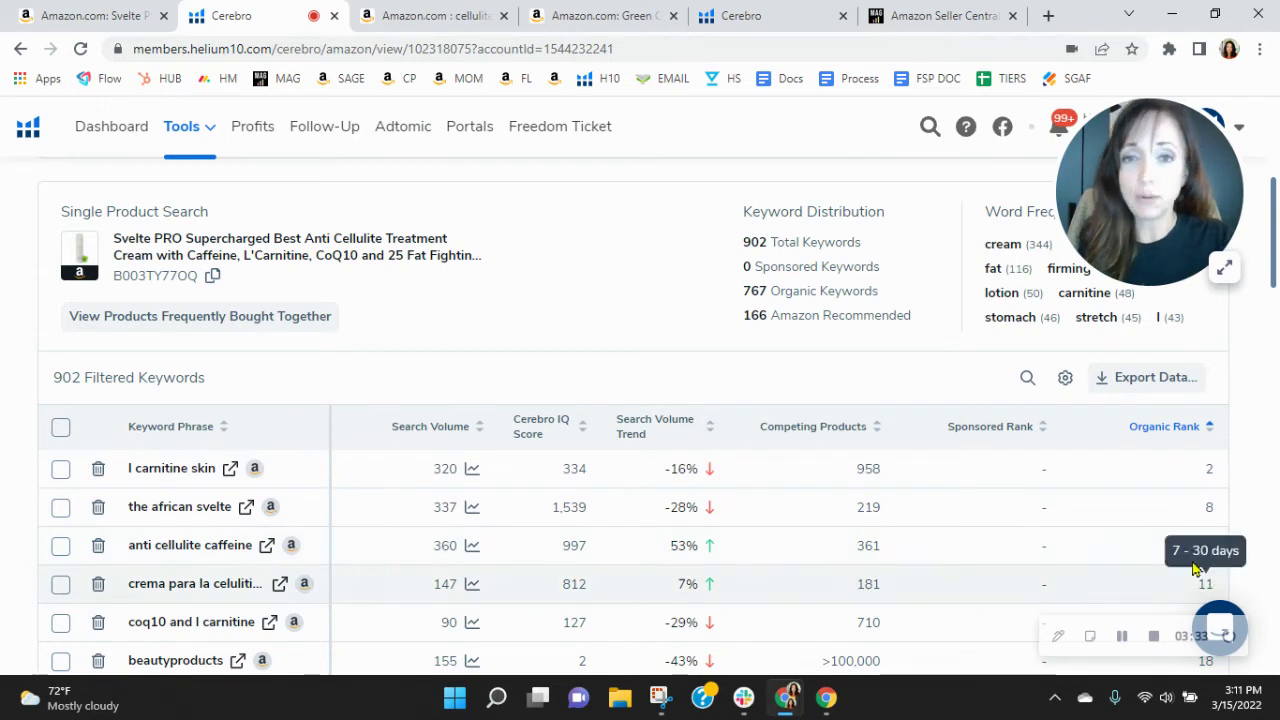
{"action": "scroll", "coordinate": [1183, 531], "scroll_direction": "down", "scroll_amount": 2}
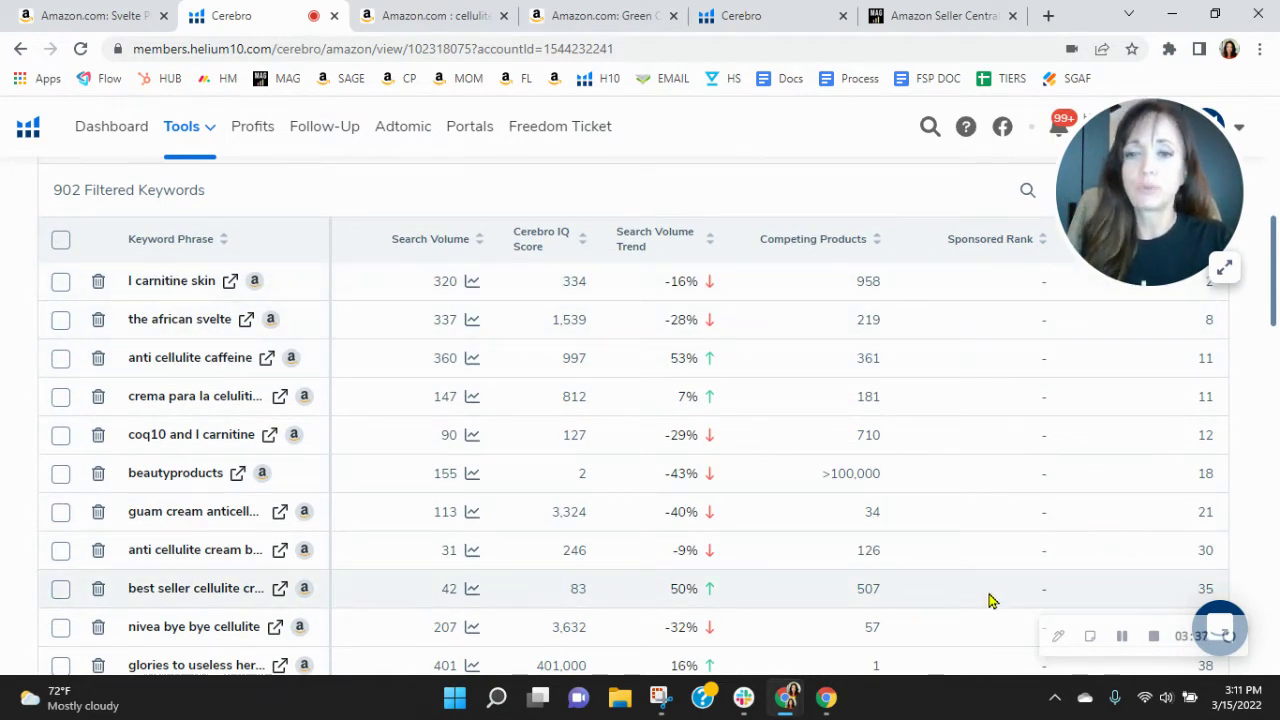
{"action": "left_click", "coordinate": [108, 15]}
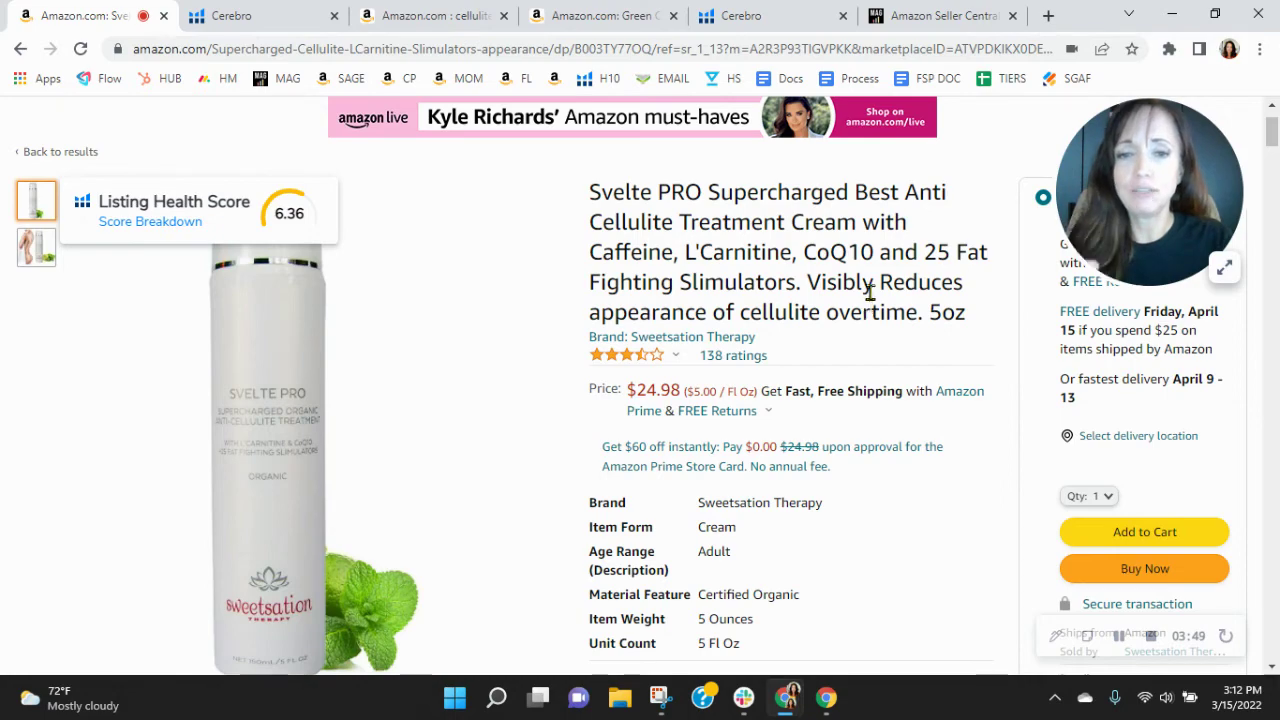
Scroll to About this item and highlight the Reduces water retention and Detoxifying bullets.
{"action": "scroll", "coordinate": [950, 305], "scroll_direction": "down", "scroll_amount": 3}
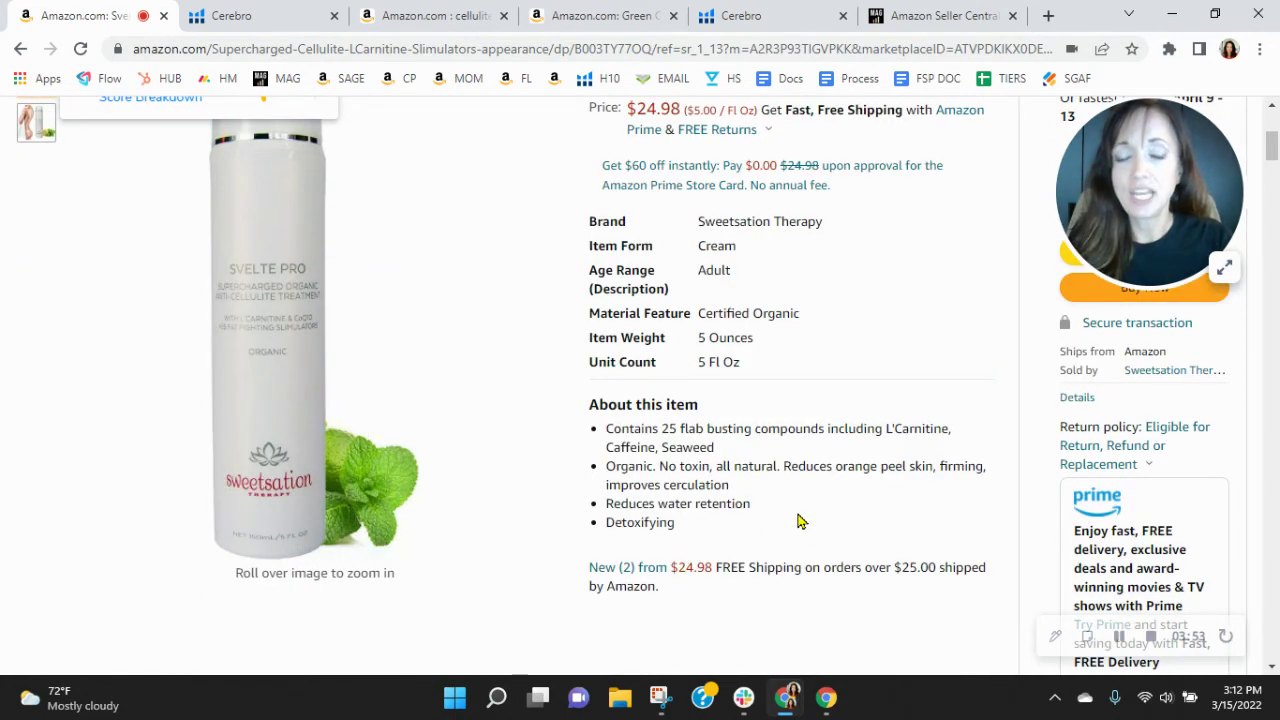
{"action": "left_click_drag", "start_coordinate": [722, 528], "coordinate": [591, 513]}
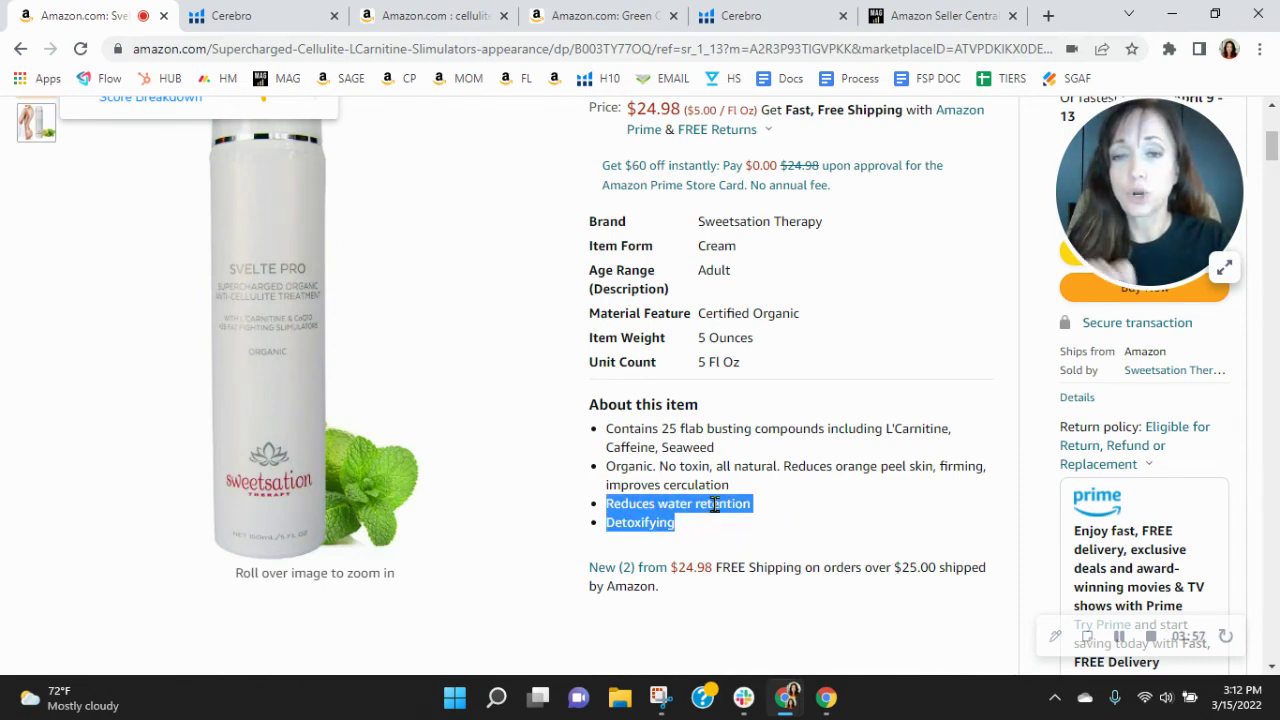
Scroll through the Advanced Clinicals Green Coffee competitor listing.
{"action": "left_click", "coordinate": [606, 22]}
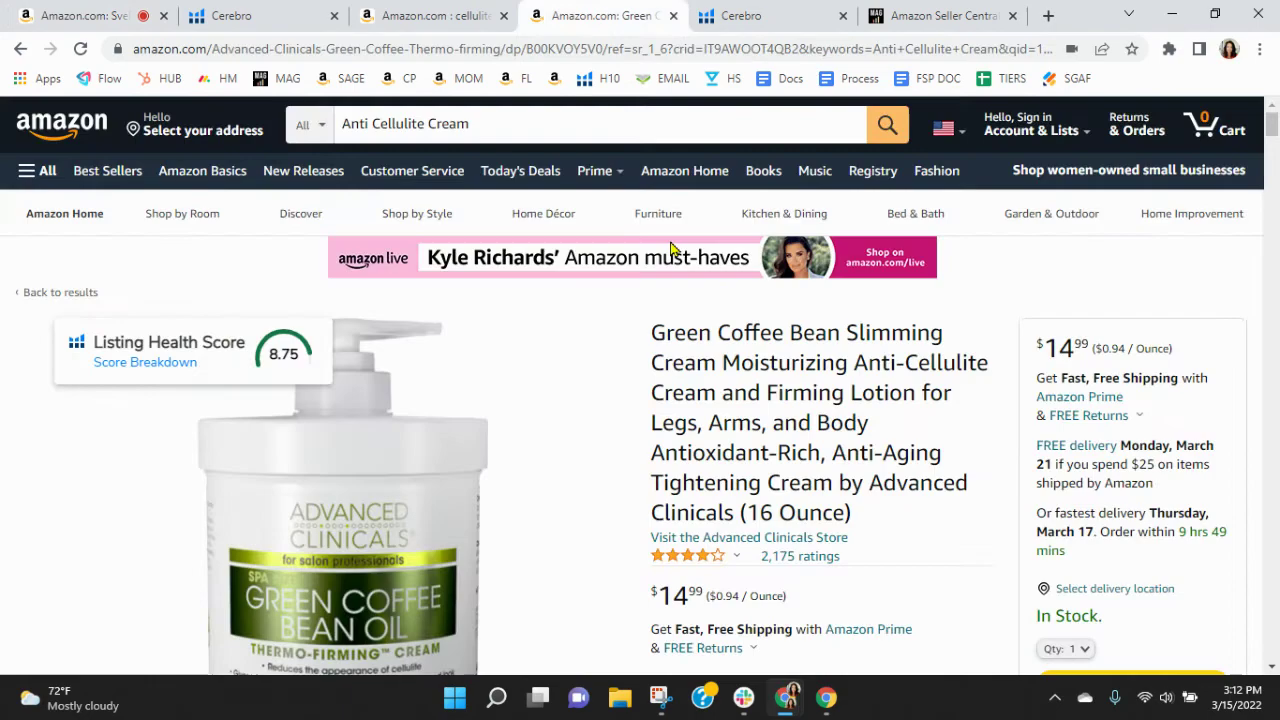
{"action": "scroll", "coordinate": [866, 440], "scroll_direction": "down", "scroll_amount": 4}
{"action": "scroll", "coordinate": [868, 453], "scroll_direction": "down", "scroll_amount": 5}
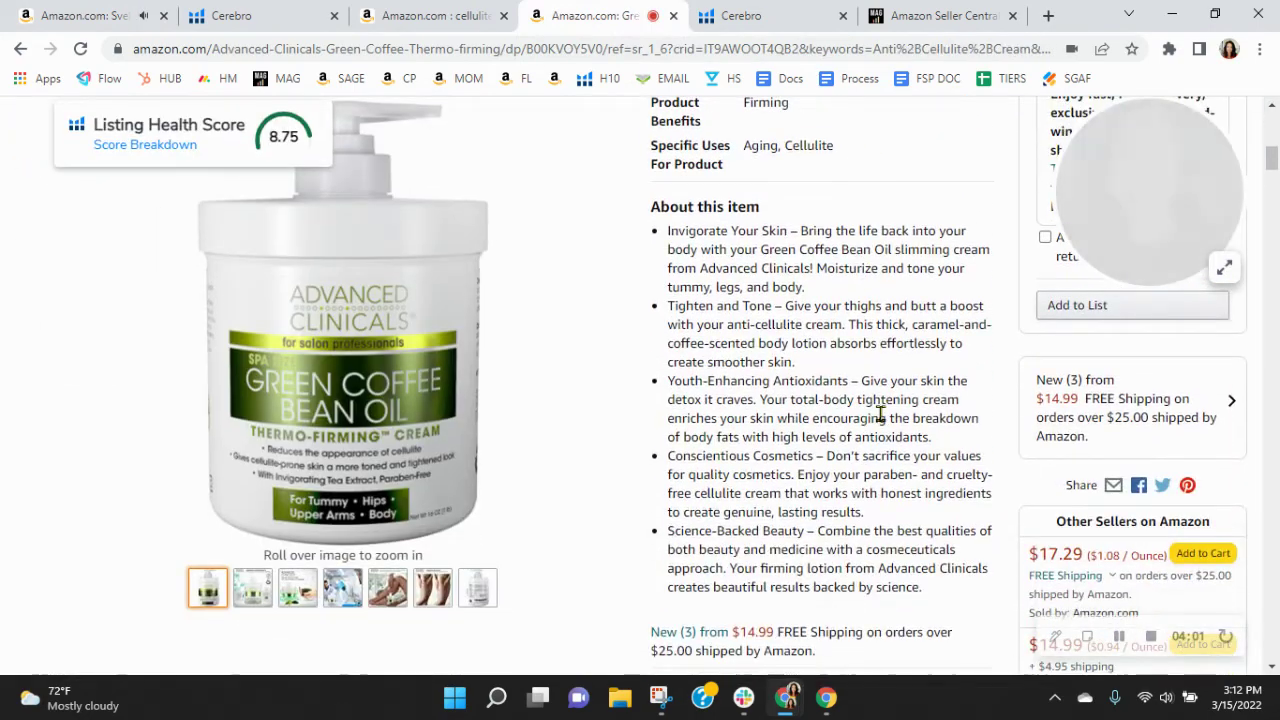
{"action": "scroll", "coordinate": [894, 420], "scroll_direction": "up", "scroll_amount": 6}
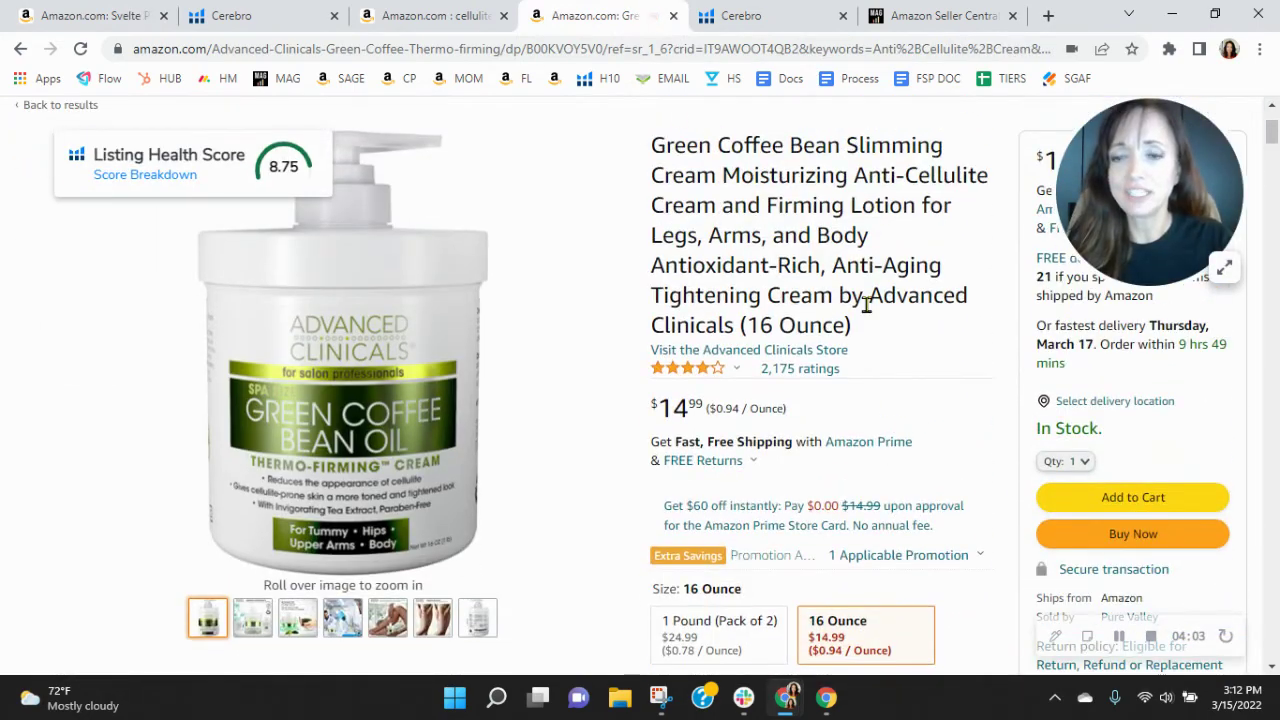
{"action": "scroll", "coordinate": [940, 330], "scroll_direction": "down", "scroll_amount": 3}
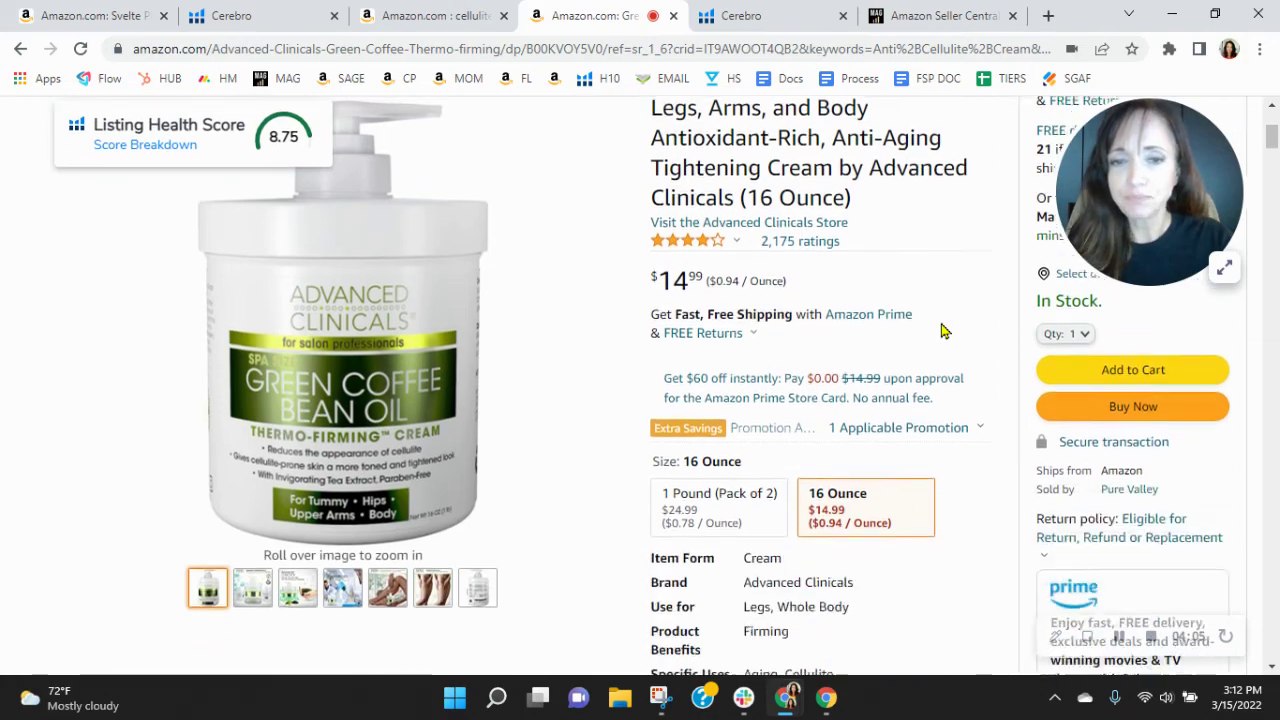
{"action": "scroll", "coordinate": [930, 238], "scroll_direction": "up", "scroll_amount": 3}
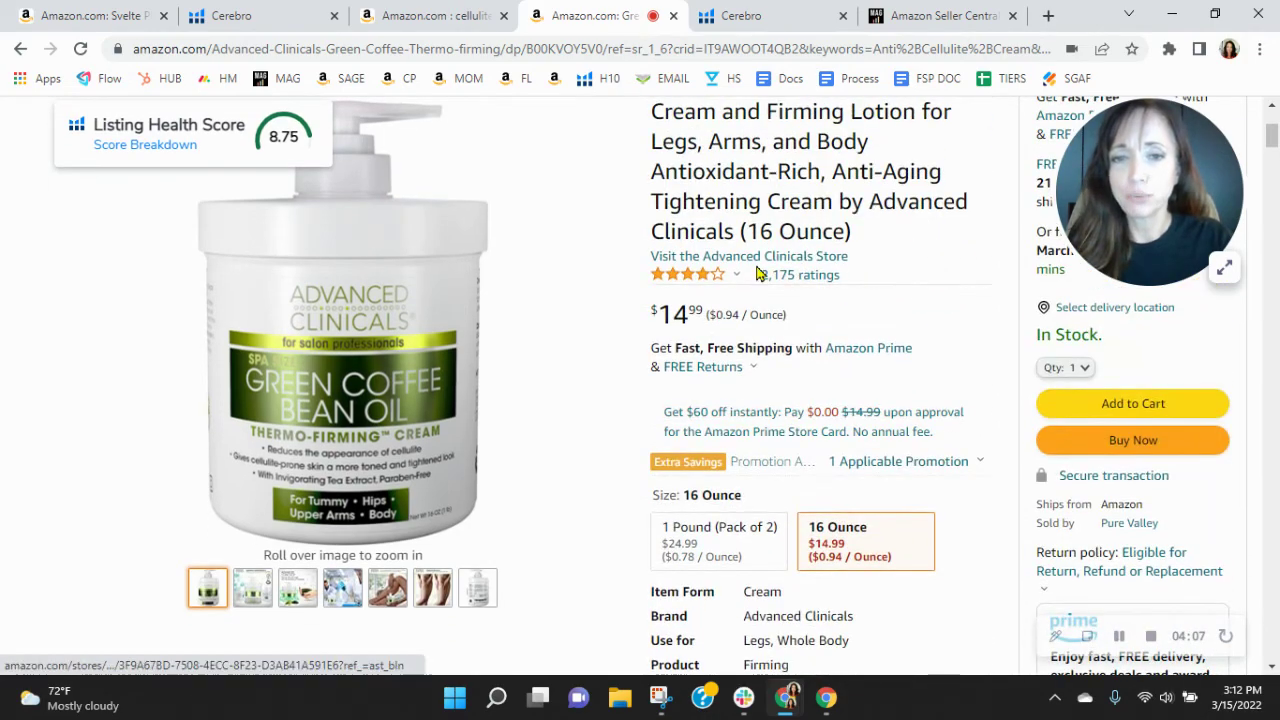
{"action": "scroll", "coordinate": [931, 317], "scroll_direction": "down", "scroll_amount": 6}
{"action": "scroll", "coordinate": [957, 318], "scroll_direction": "down", "scroll_amount": 20}
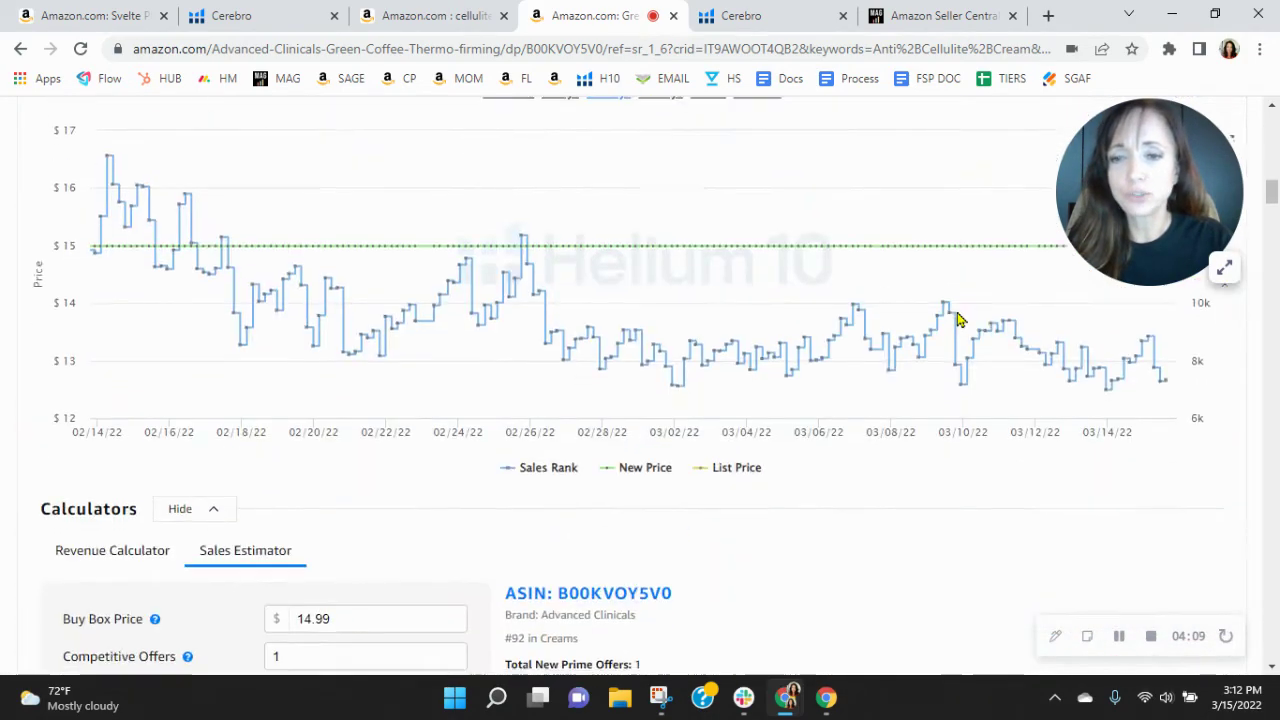
{"action": "scroll", "coordinate": [957, 318], "scroll_direction": "down", "scroll_amount": 12}
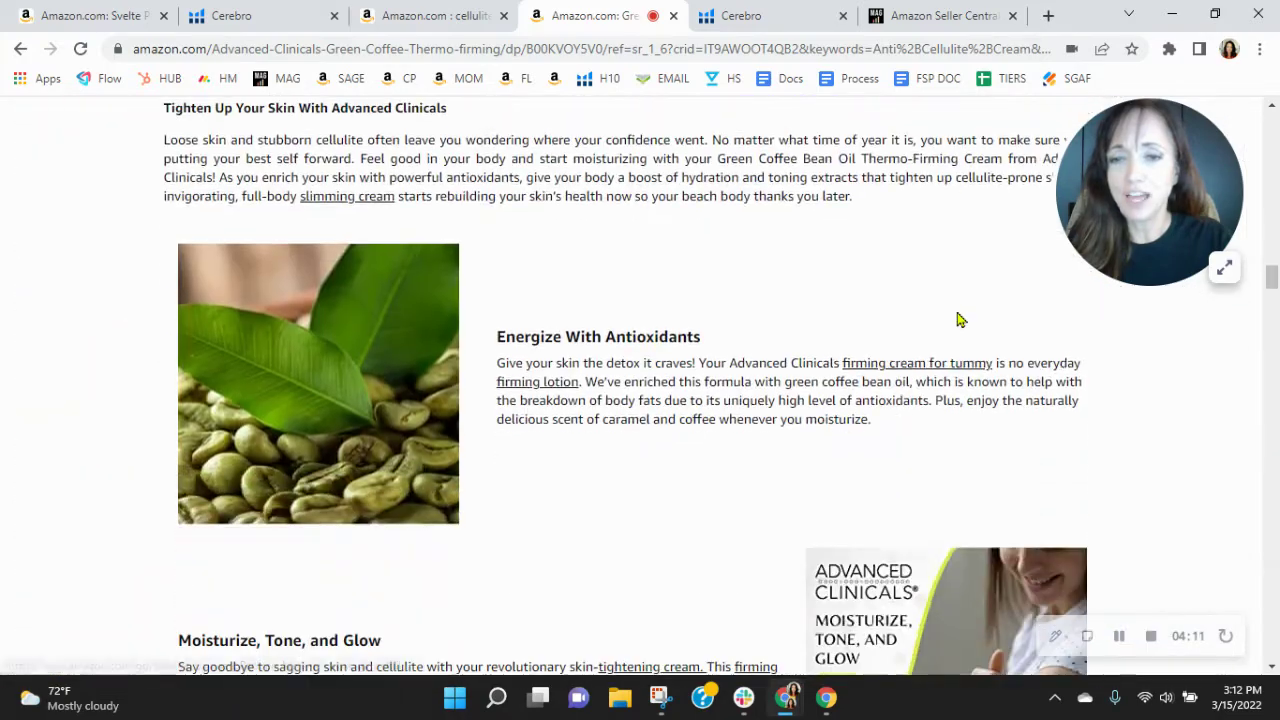
{"action": "scroll", "coordinate": [957, 318], "scroll_direction": "down", "scroll_amount": 3}
{"action": "scroll", "coordinate": [957, 318], "scroll_direction": "down", "scroll_amount": 10}
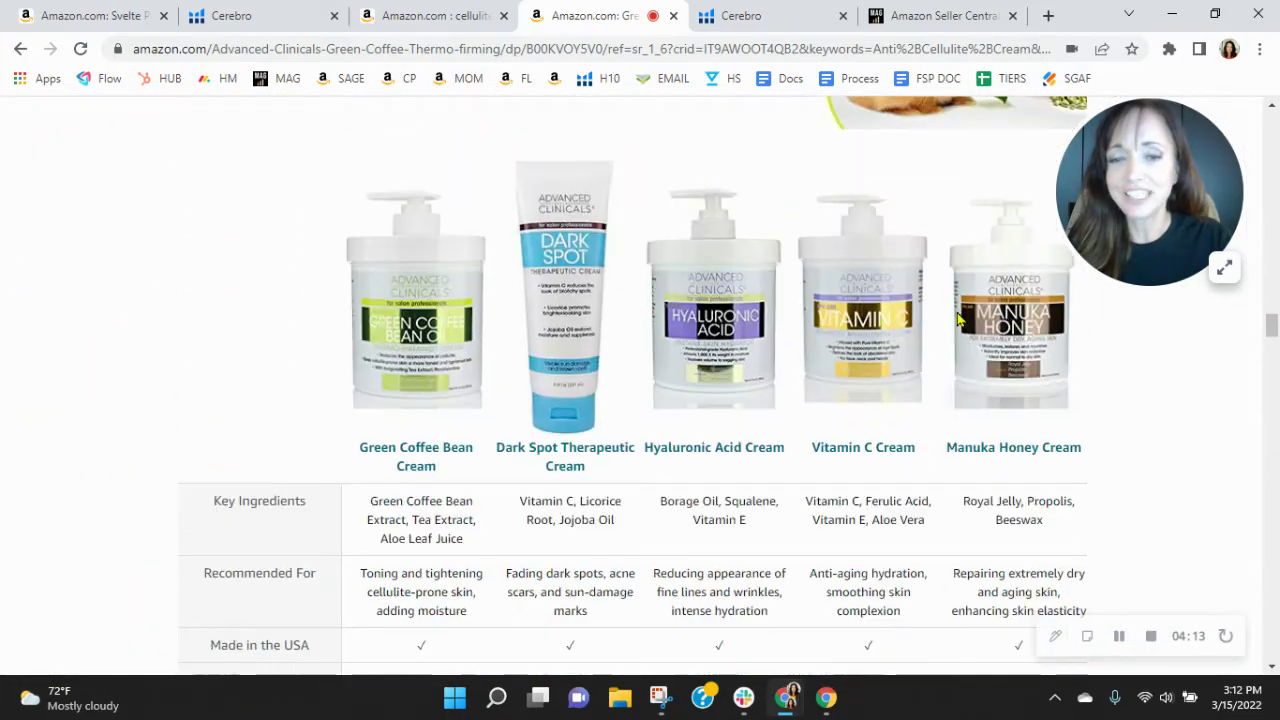
Return to the Svelte PRO listing and scroll down to its product details and videos.
{"action": "left_click", "coordinate": [112, 15]}
{"action": "scroll", "coordinate": [951, 358], "scroll_direction": "down", "scroll_amount": 15}
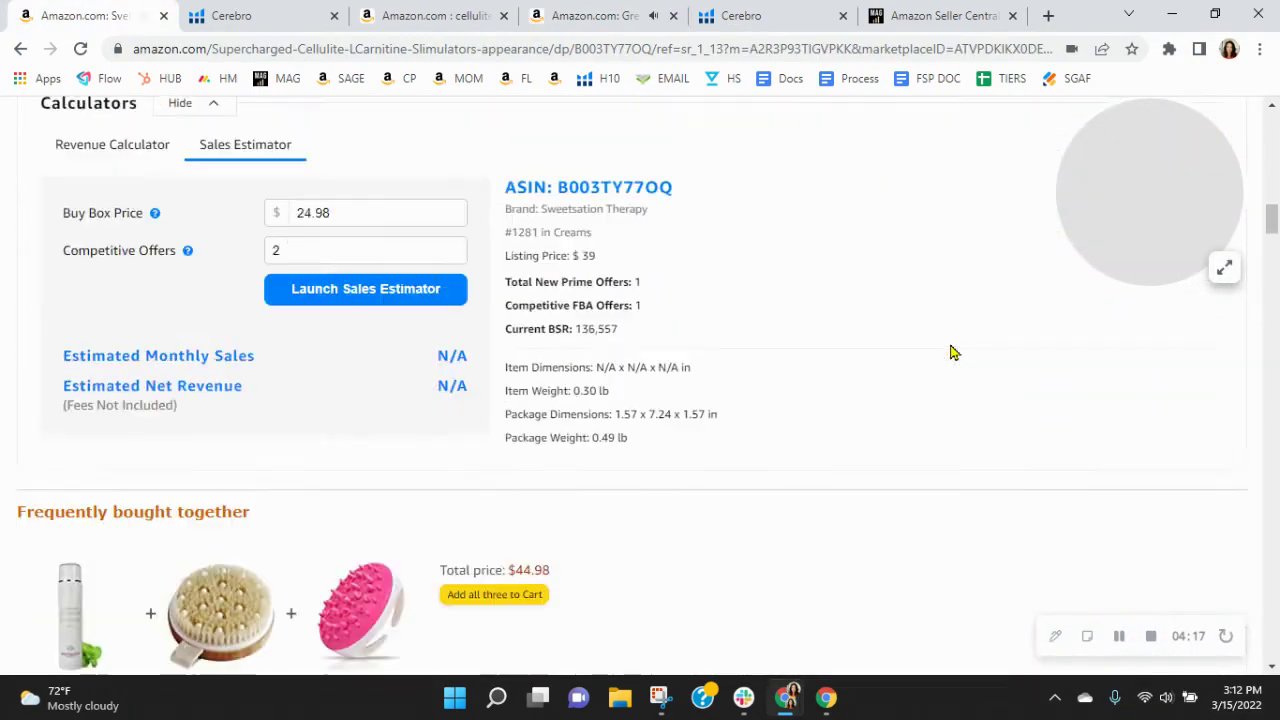
{"action": "scroll", "coordinate": [951, 352], "scroll_direction": "down", "scroll_amount": 5}
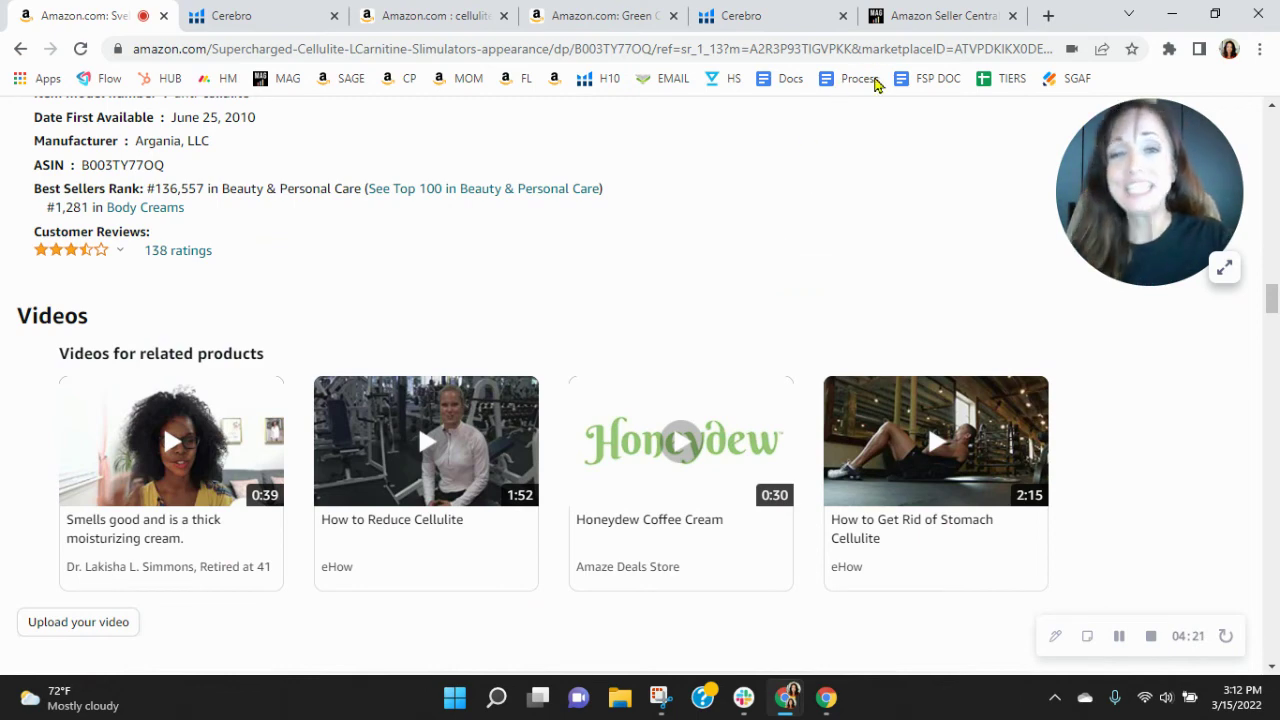
Bring up the My Amazon Guy page listing PPC, SEO, Design and Catalog services.
{"action": "left_click", "coordinate": [940, 10]}
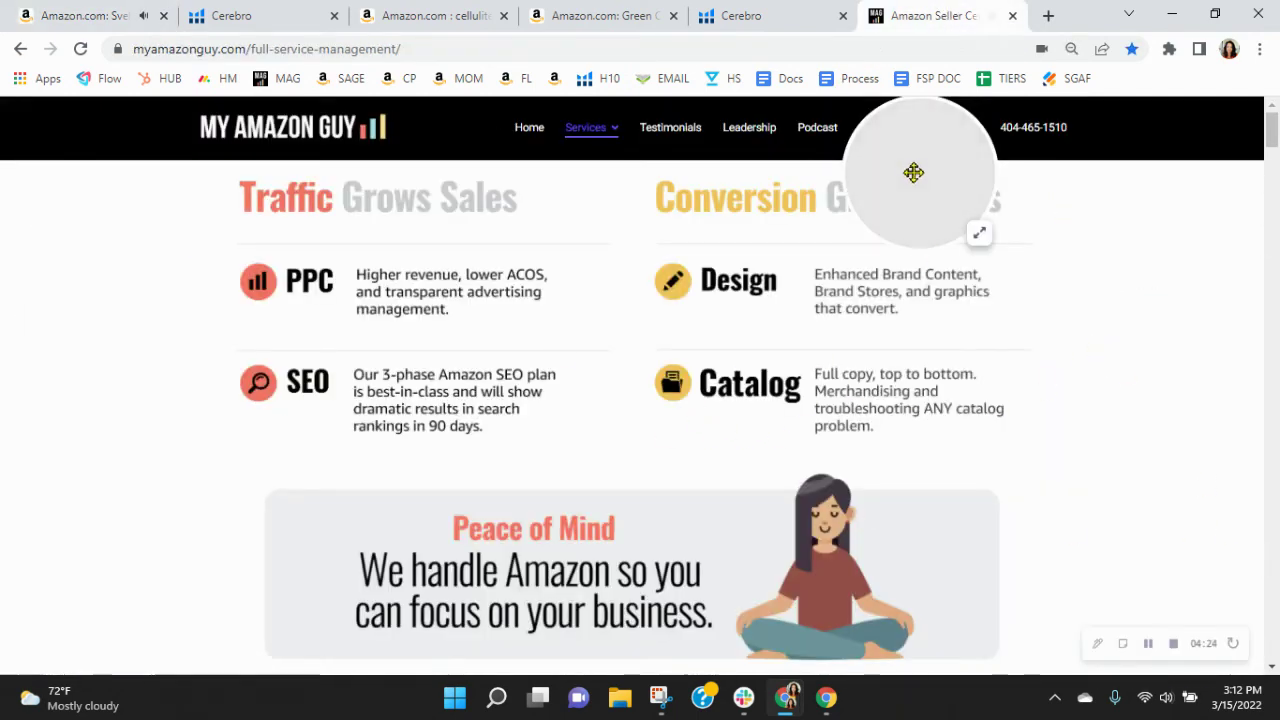
{"action": "left_click_drag", "start_coordinate": [913, 172], "coordinate": [1051, 183]}
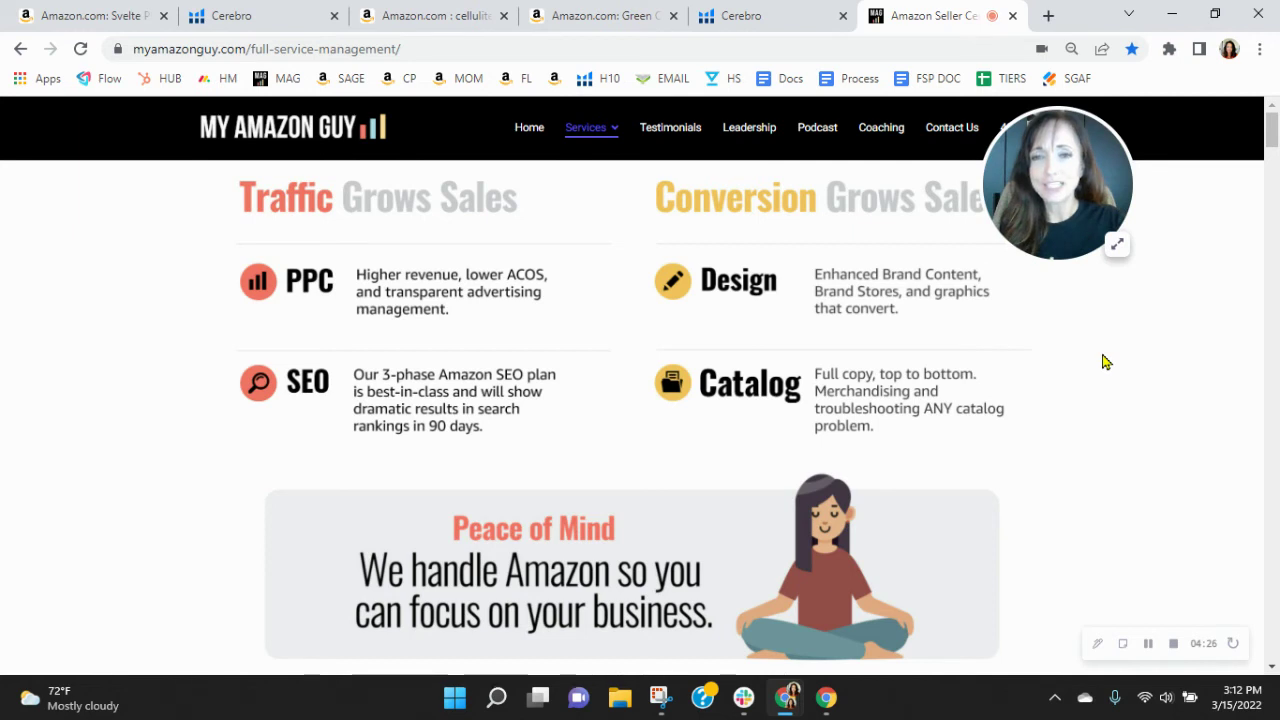